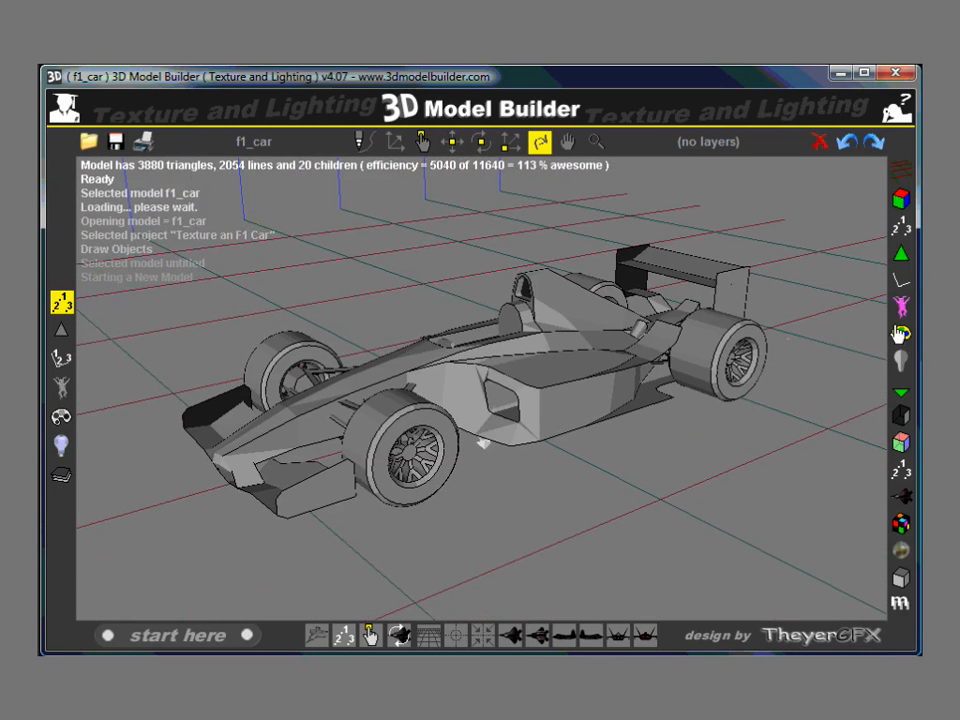
Switch the lighting calculation to MODEL for smoother shading on the f1_car model.
click(901, 362)
mouse_move(580, 412)
mouse_down()
mouse_move(461, 396)
mouse_move(521, 393)
mouse_move(242, 297)
mouse_up()
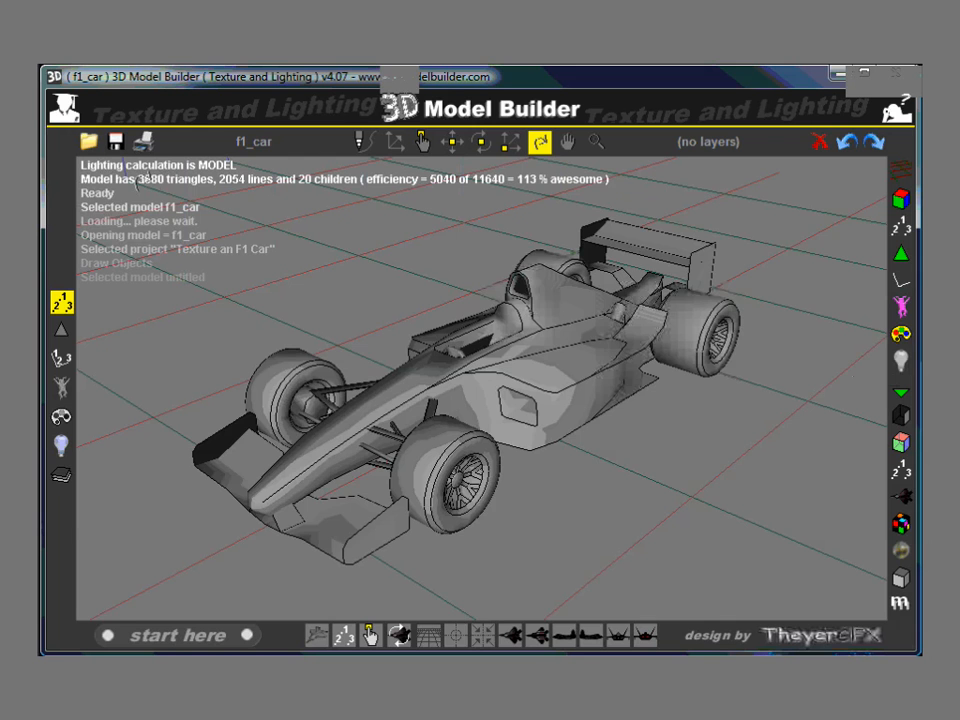
drag(458, 400, 455, 394)
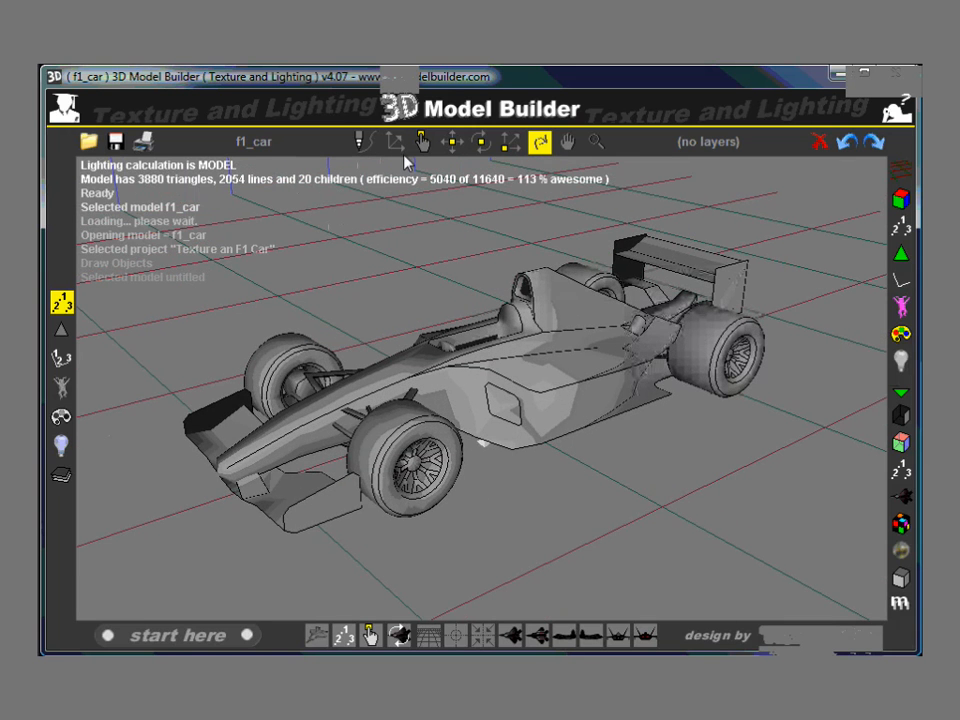
Turn the display of the child models off and back on.
click(900, 305)
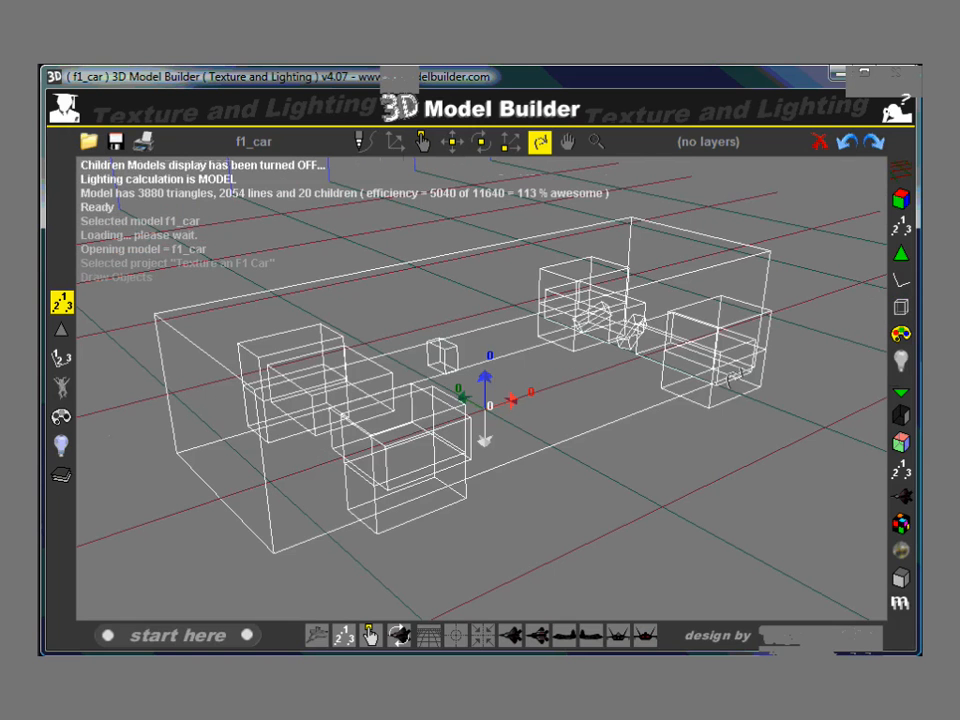
click(902, 308)
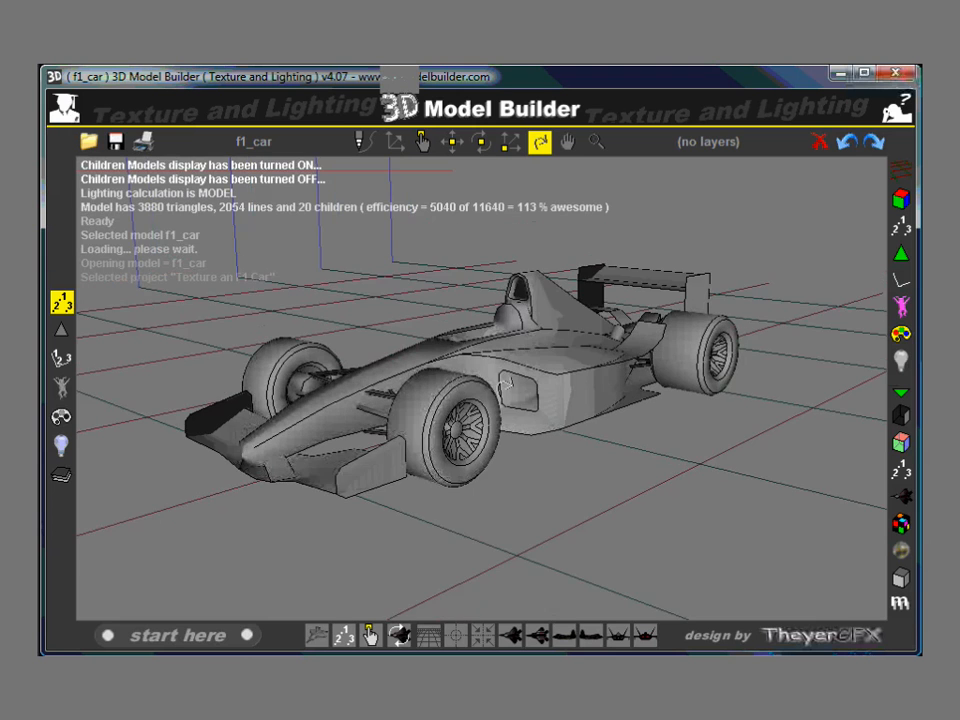
drag(508, 383, 213, 178)
Select the car's body child model and open it in place for editing.
click(422, 141)
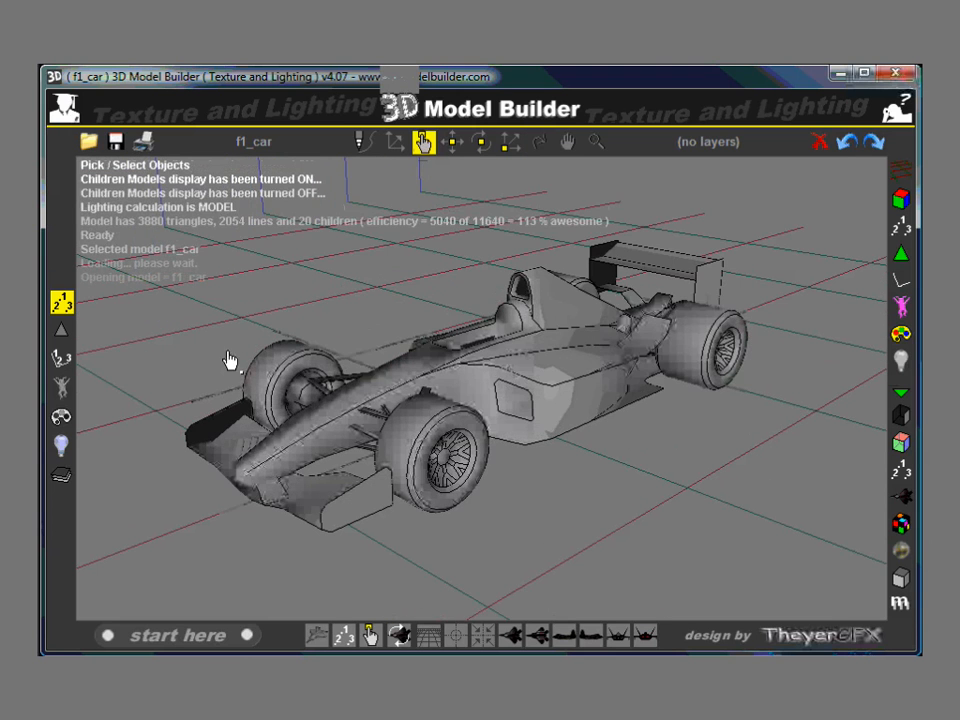
click(61, 388)
click(546, 375)
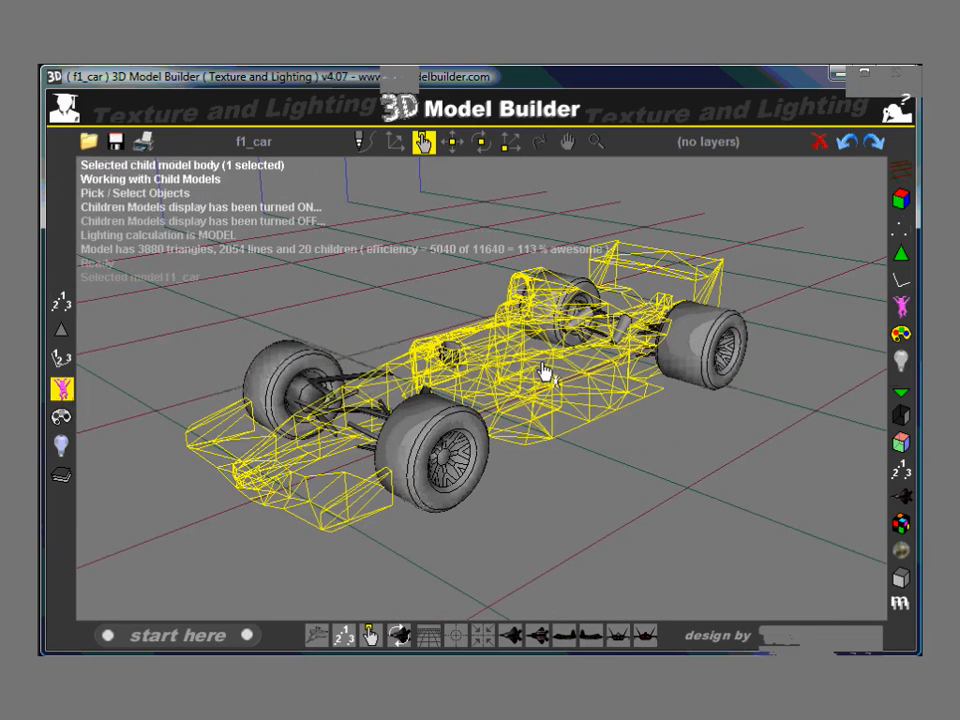
right_click(481, 320)
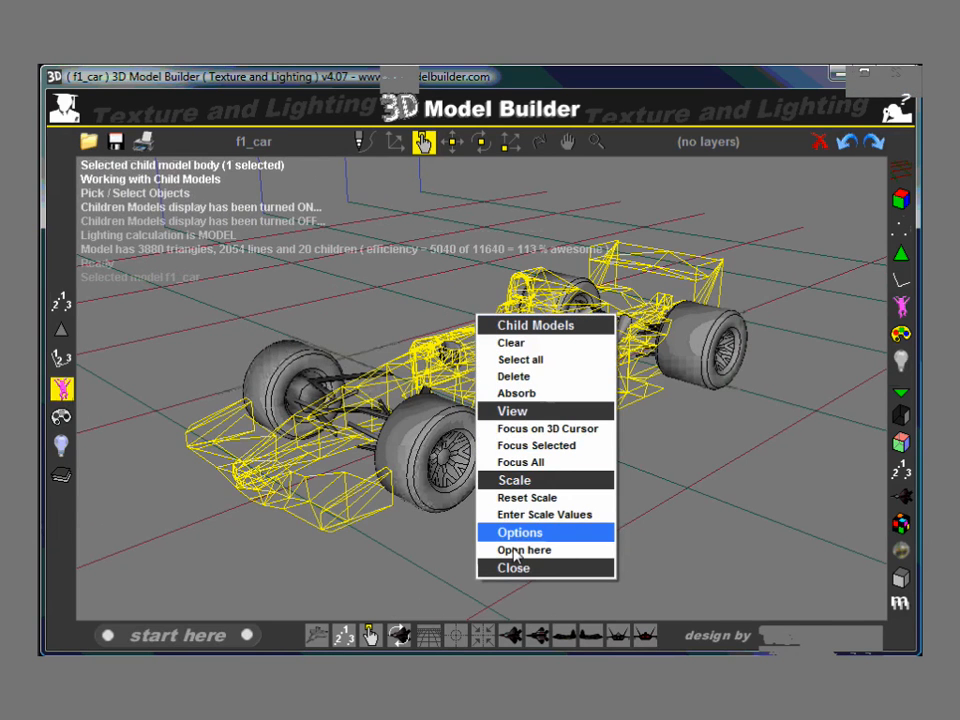
click(514, 552)
click(453, 439)
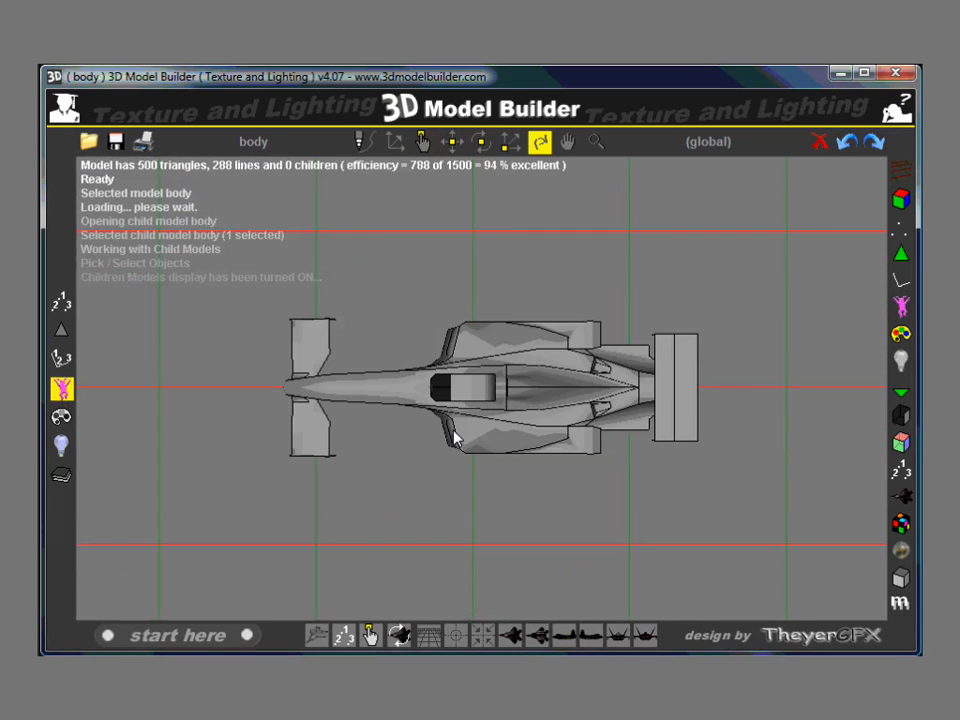
Add the Alli_l image as Texture 1 of the body's triangles layer and accept the layer properties.
drag(486, 445, 522, 356)
scroll(527, 361, down, 2)
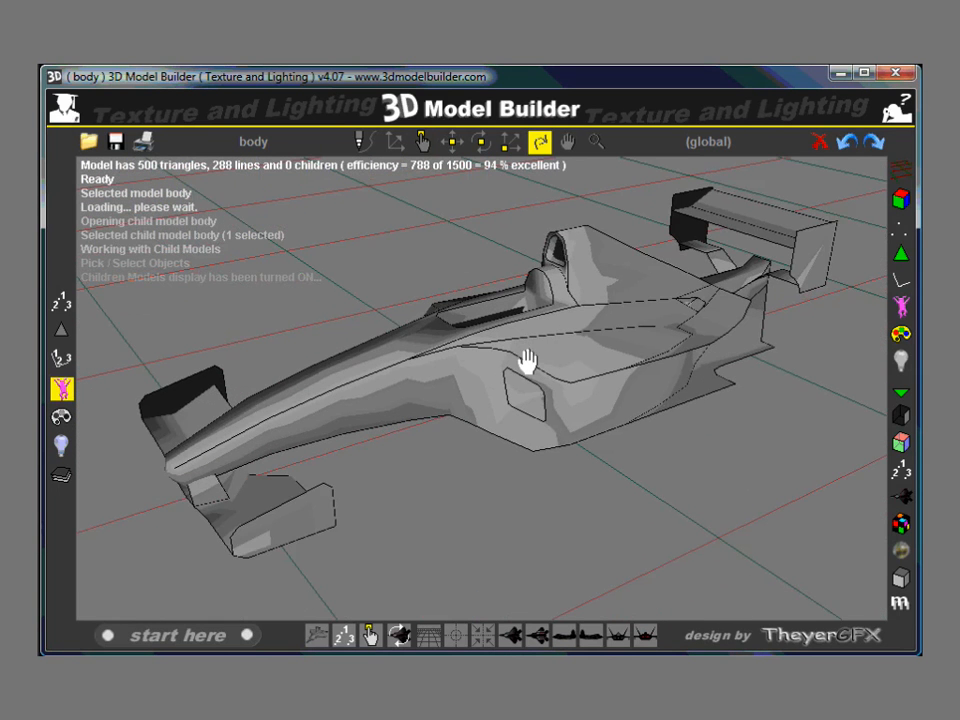
click(423, 142)
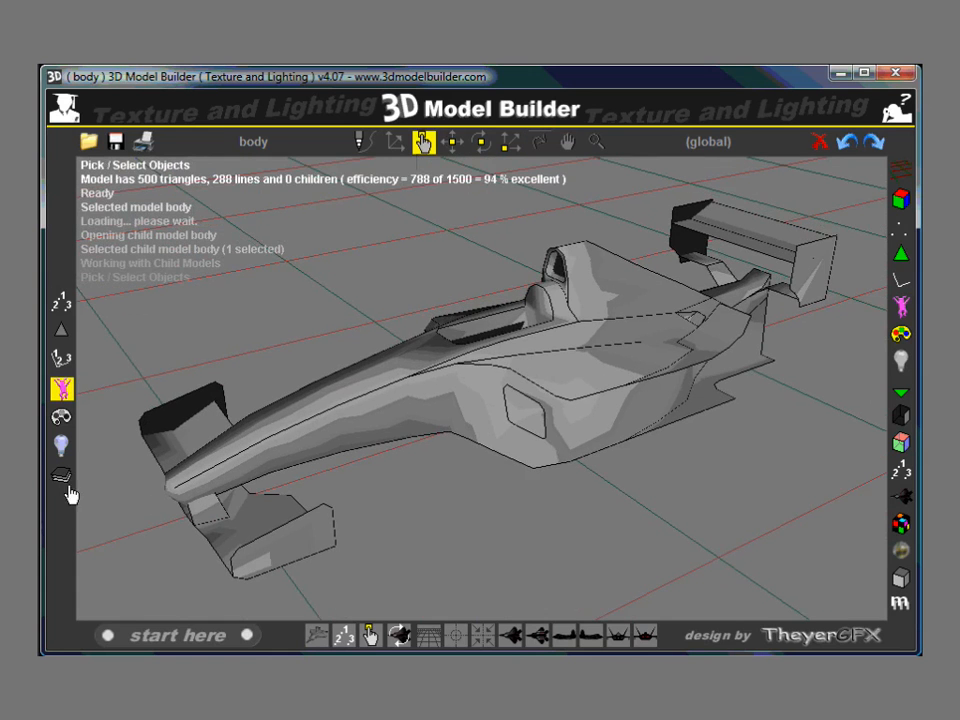
click(62, 477)
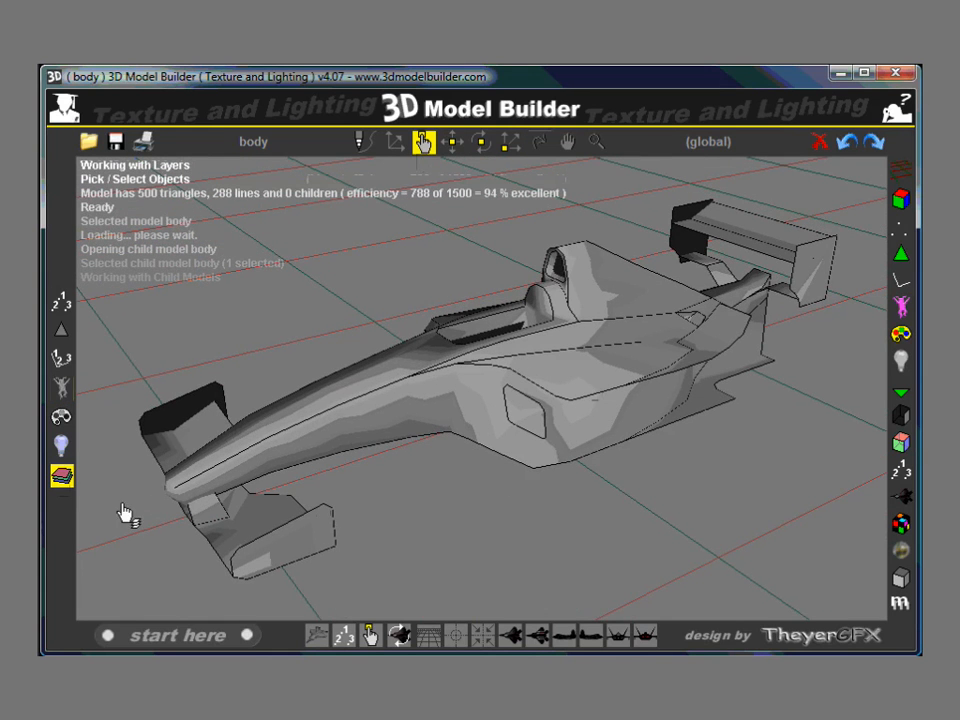
click(567, 375)
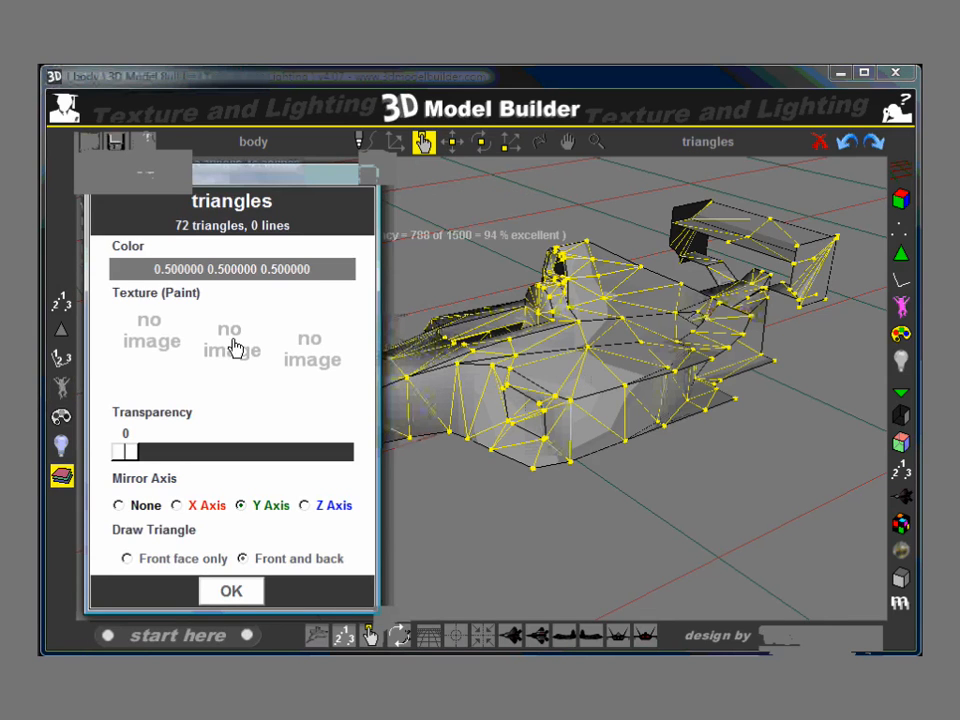
click(165, 338)
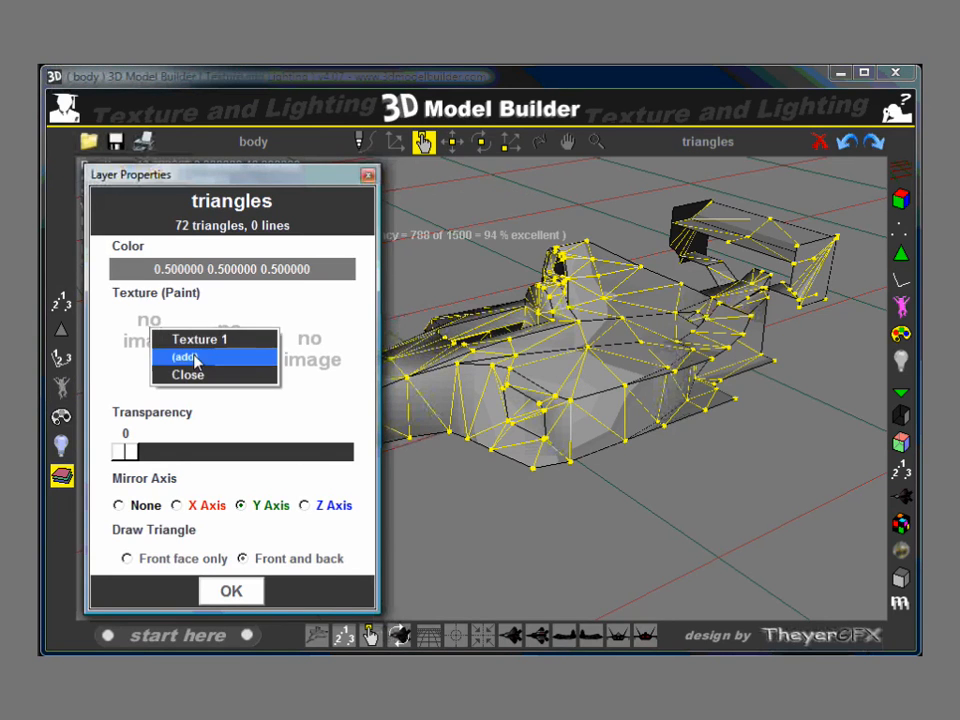
click(193, 358)
click(470, 390)
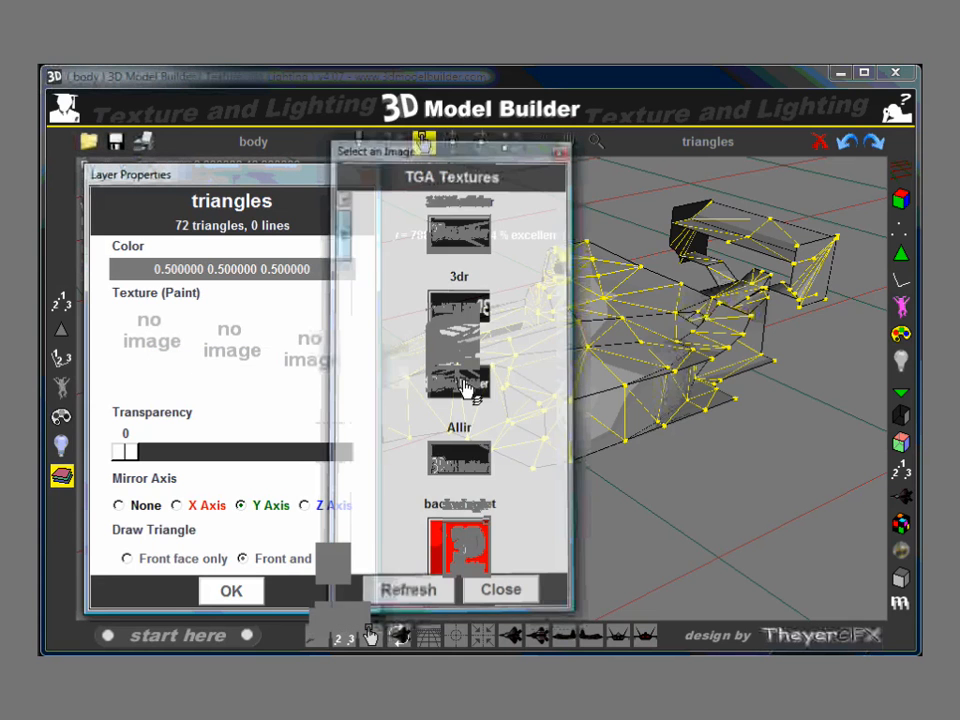
click(242, 593)
Examine from several angles how the texture wraps around the car body's side and rear.
click(539, 141)
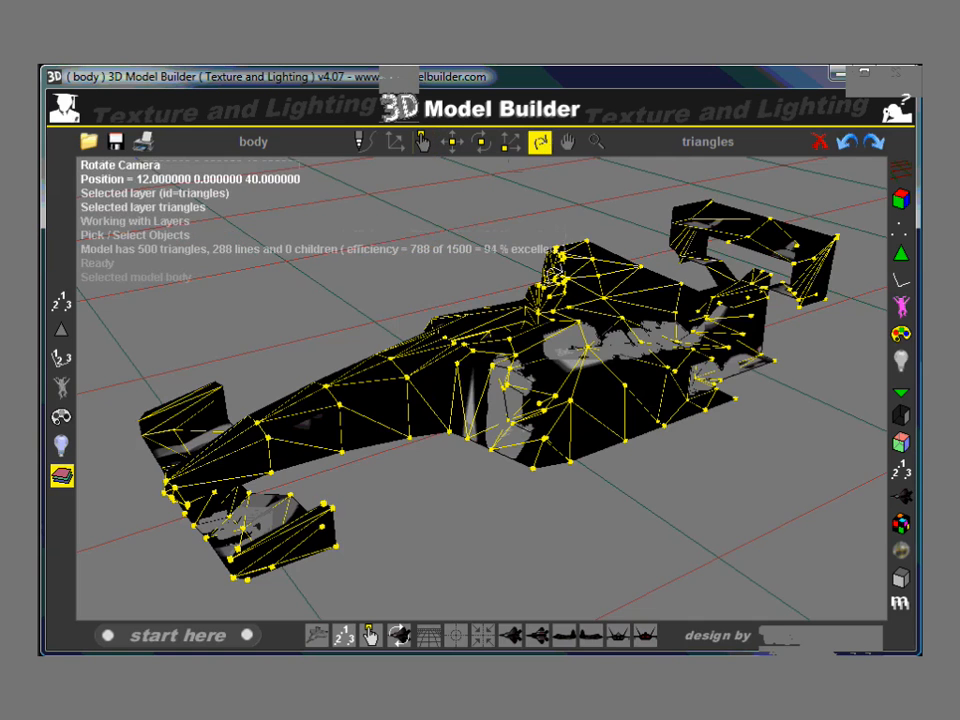
drag(545, 308, 590, 318)
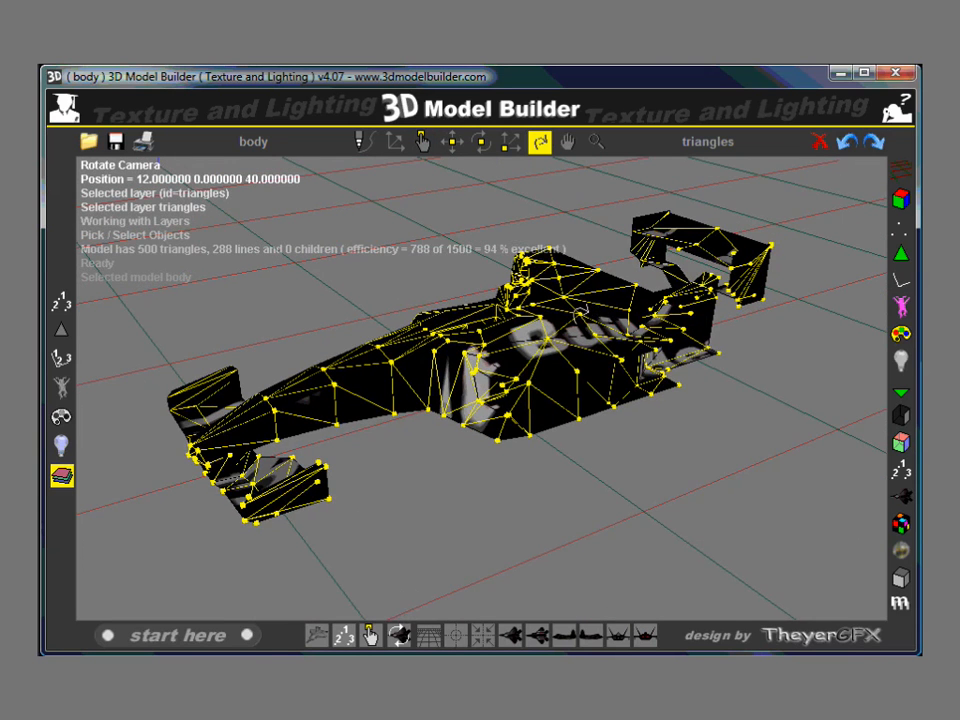
drag(432, 224, 566, 406)
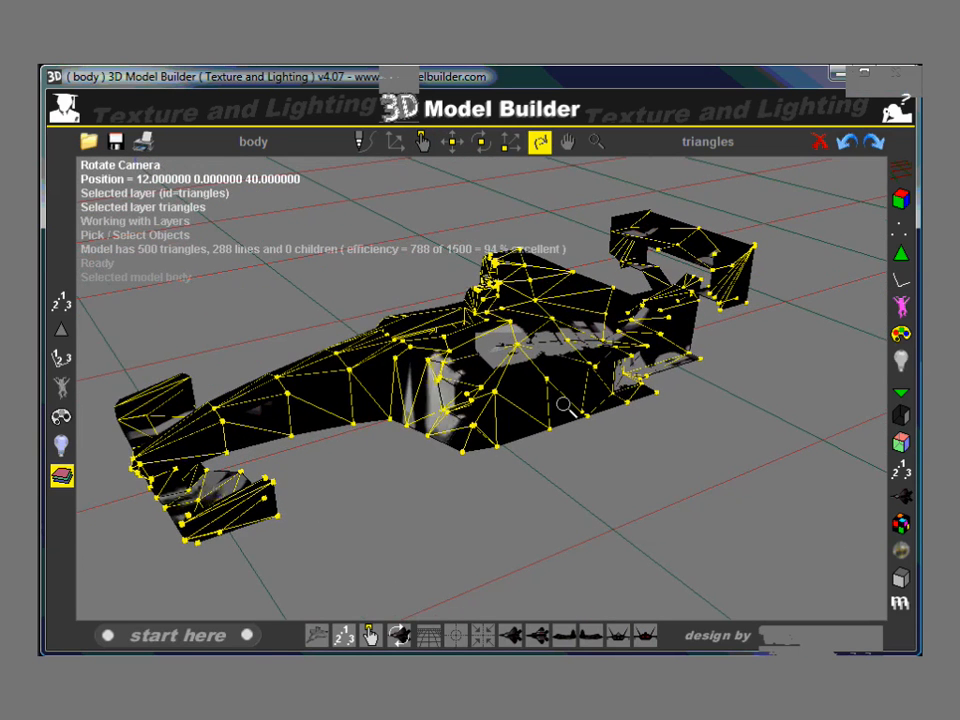
right_drag(563, 404, 556, 379)
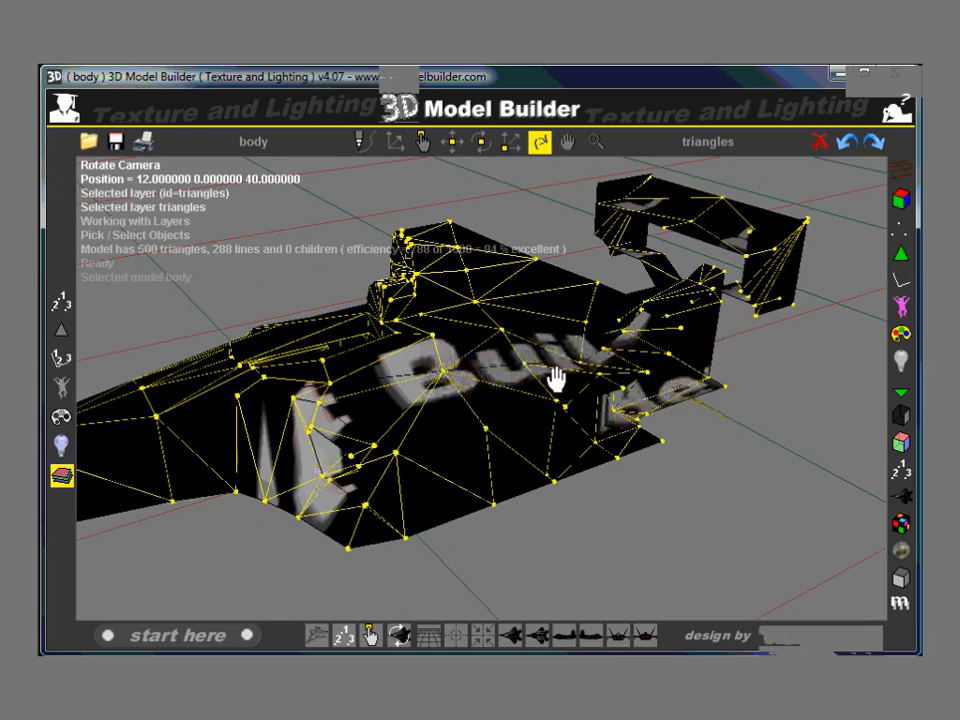
drag(556, 379, 430, 340)
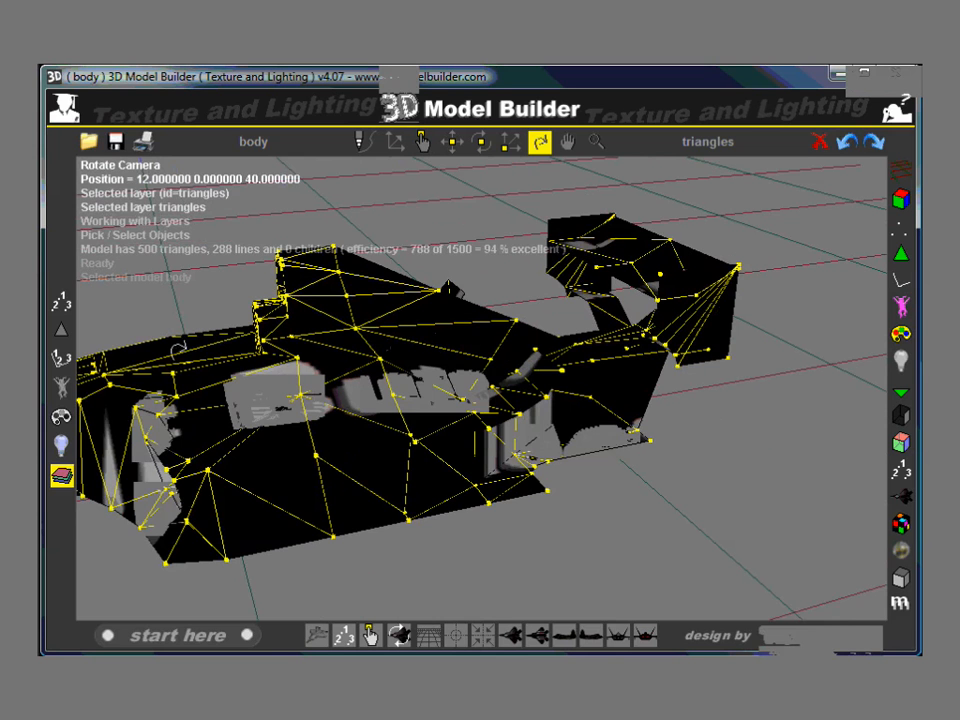
drag(253, 357, 315, 284)
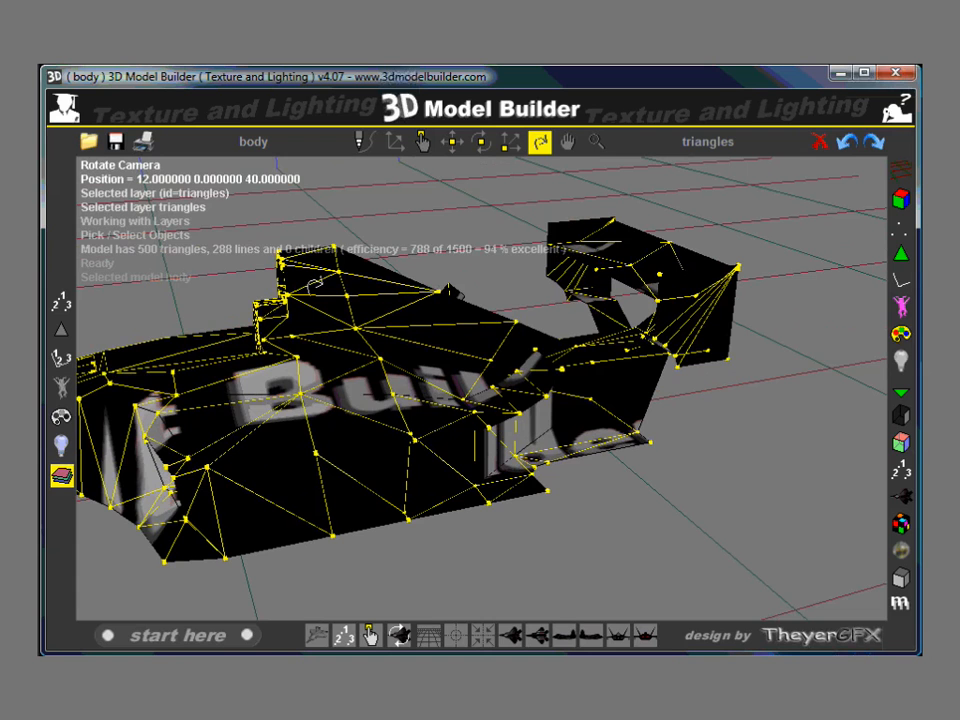
Move the three triangles forming the rear wing's side plate to a new layer named "wing side".
click(424, 142)
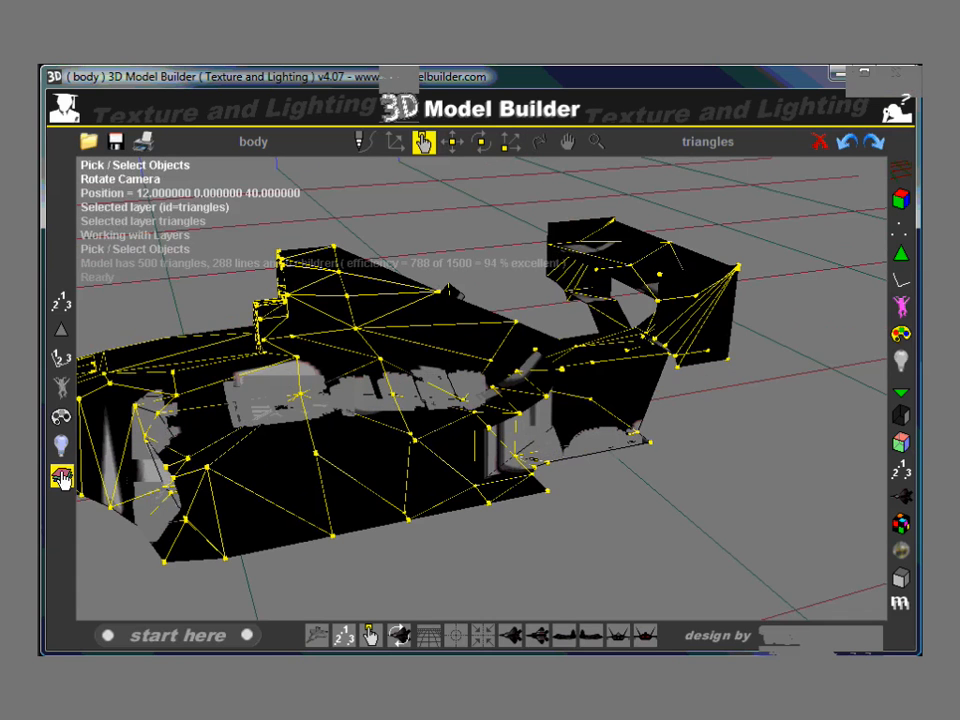
click(61, 478)
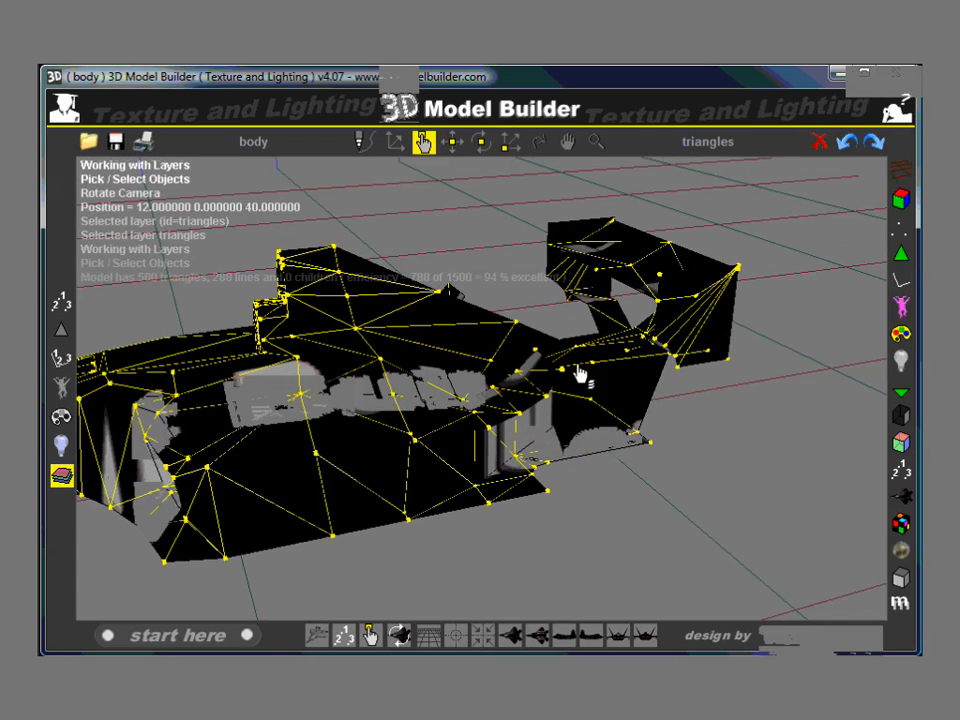
click(61, 329)
click(690, 340)
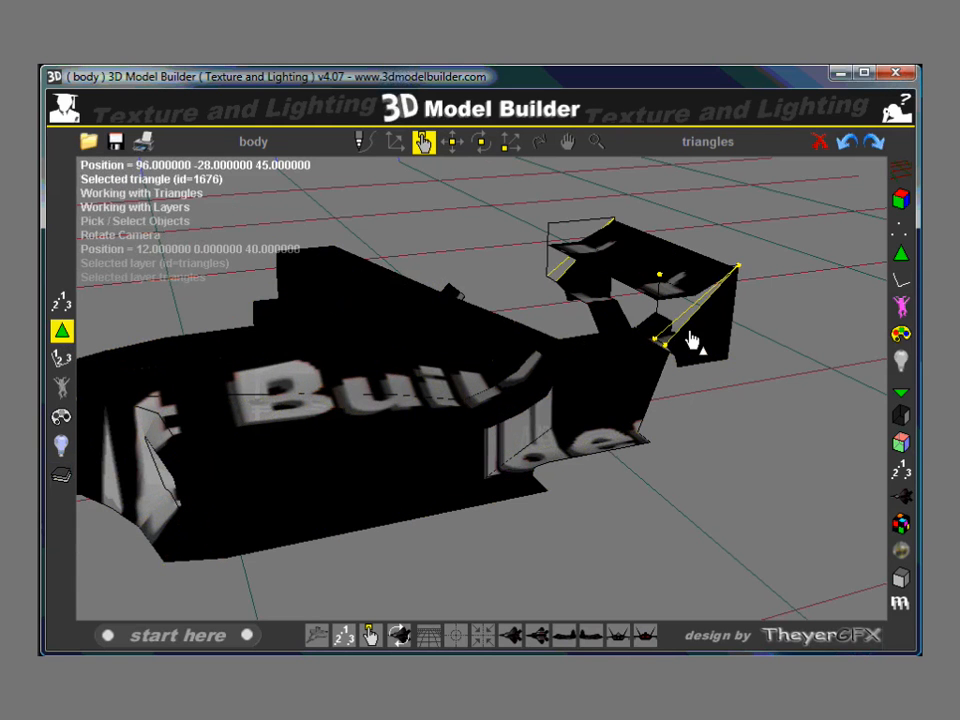
click(700, 345)
click(718, 345)
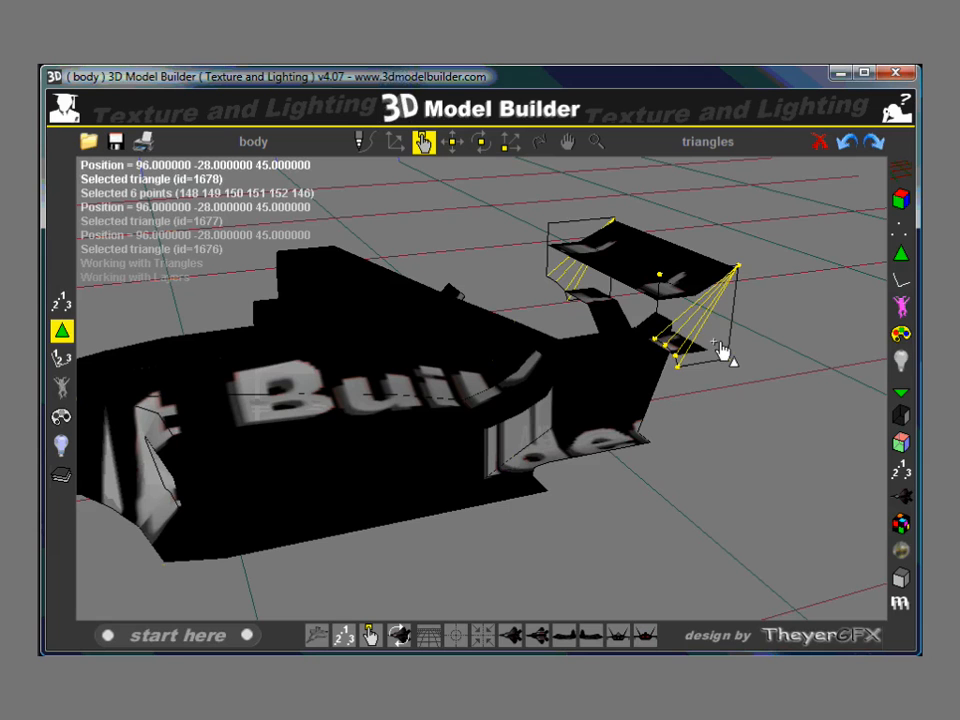
right_click(541, 299)
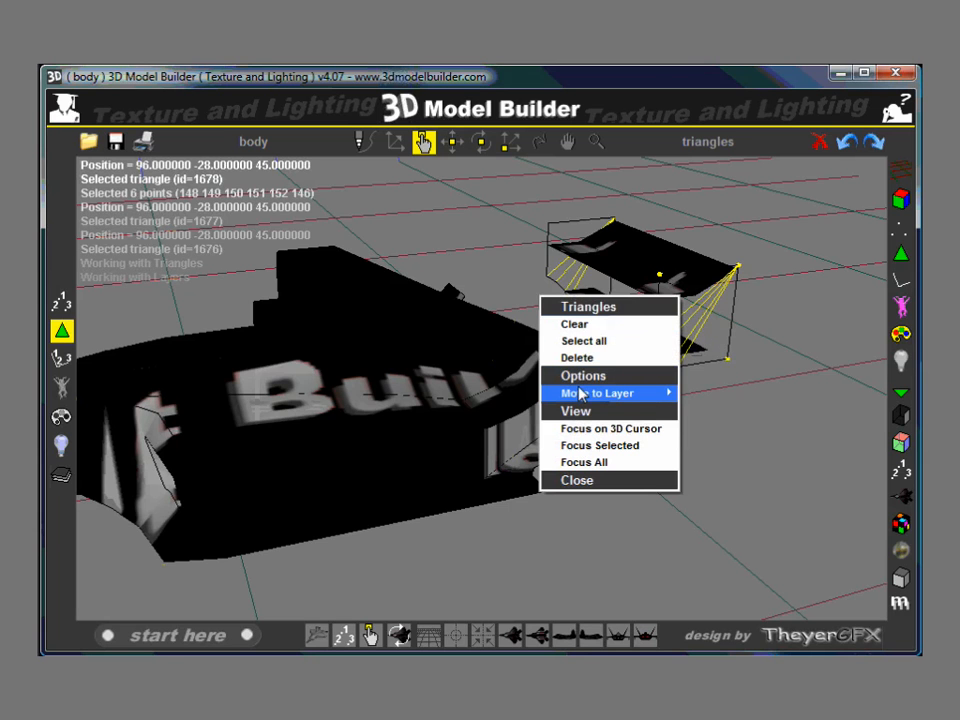
mouse_move(581, 394)
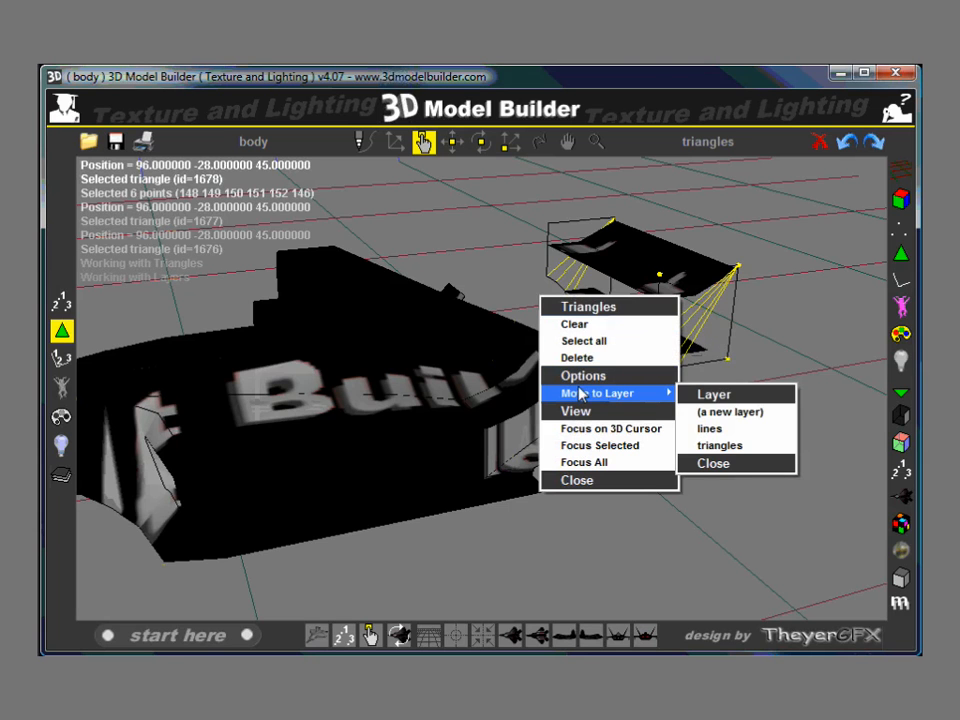
click(720, 418)
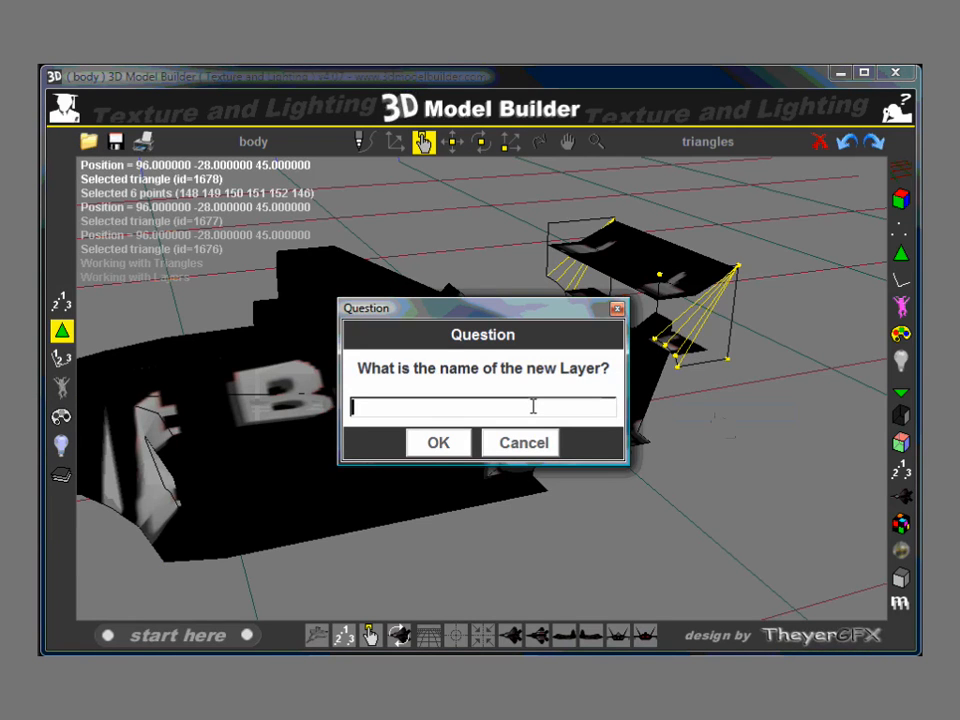
text(wing side)
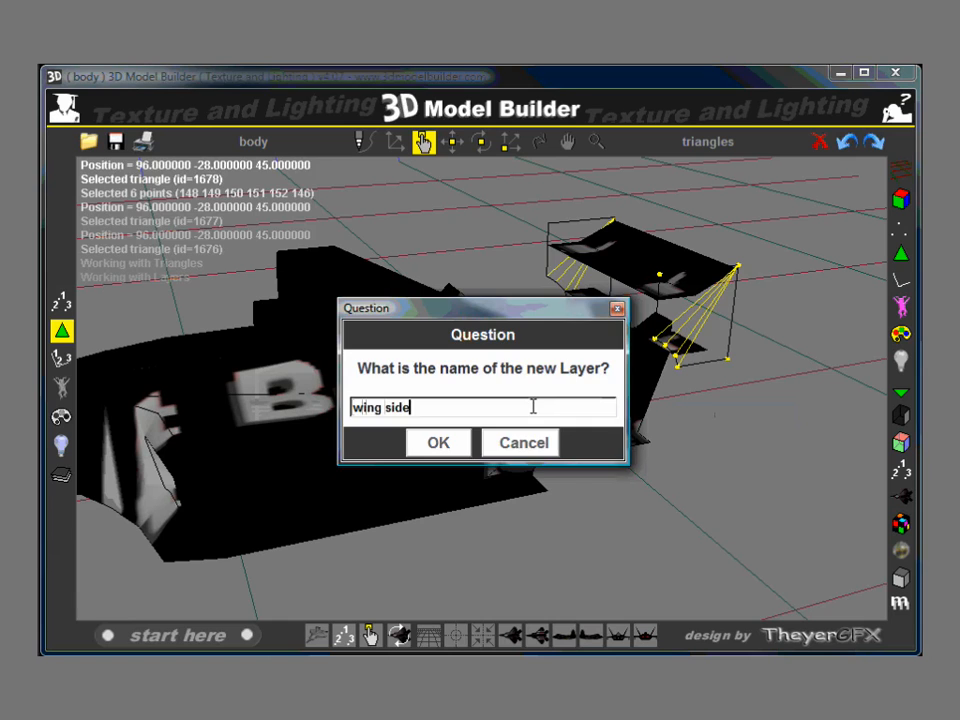
key(Return)
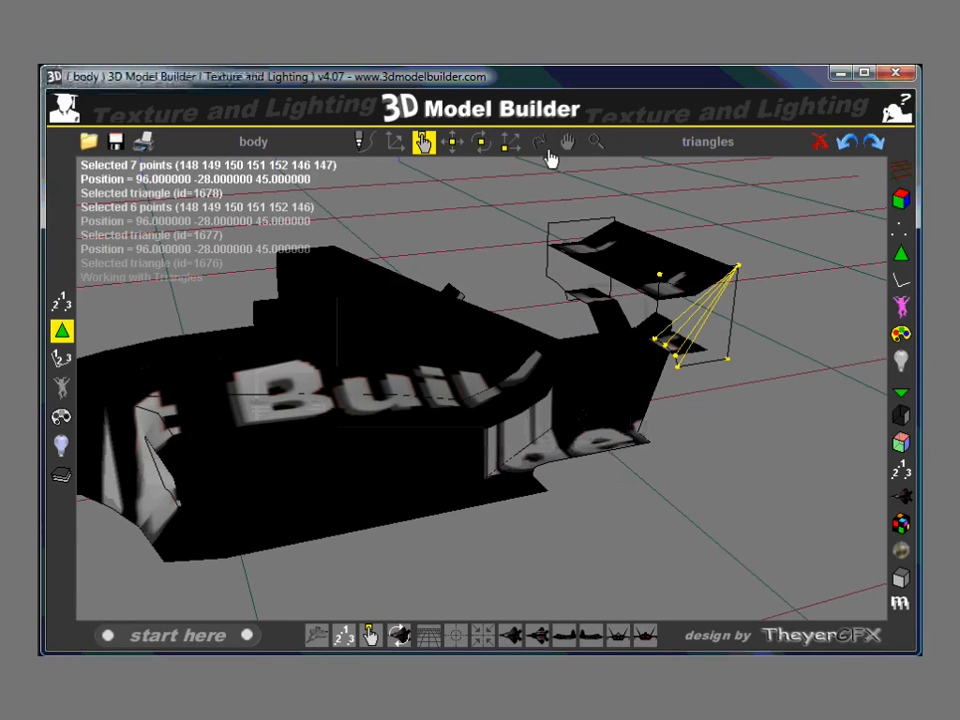
Add the backwinglet image as Texture 1 of the wing_side layer.
click(61, 475)
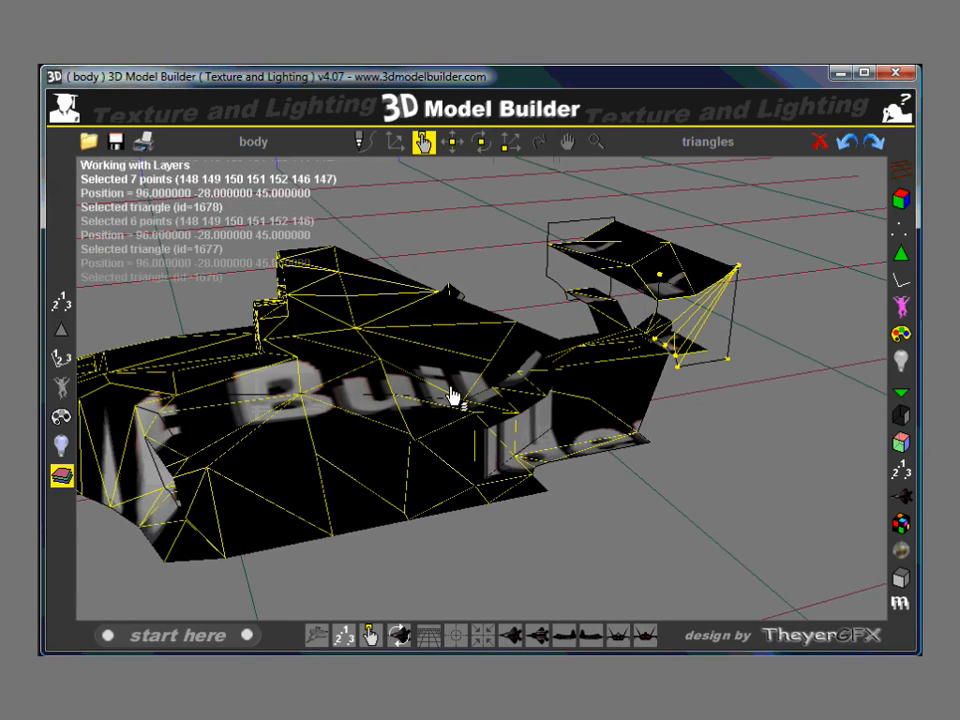
click(698, 320)
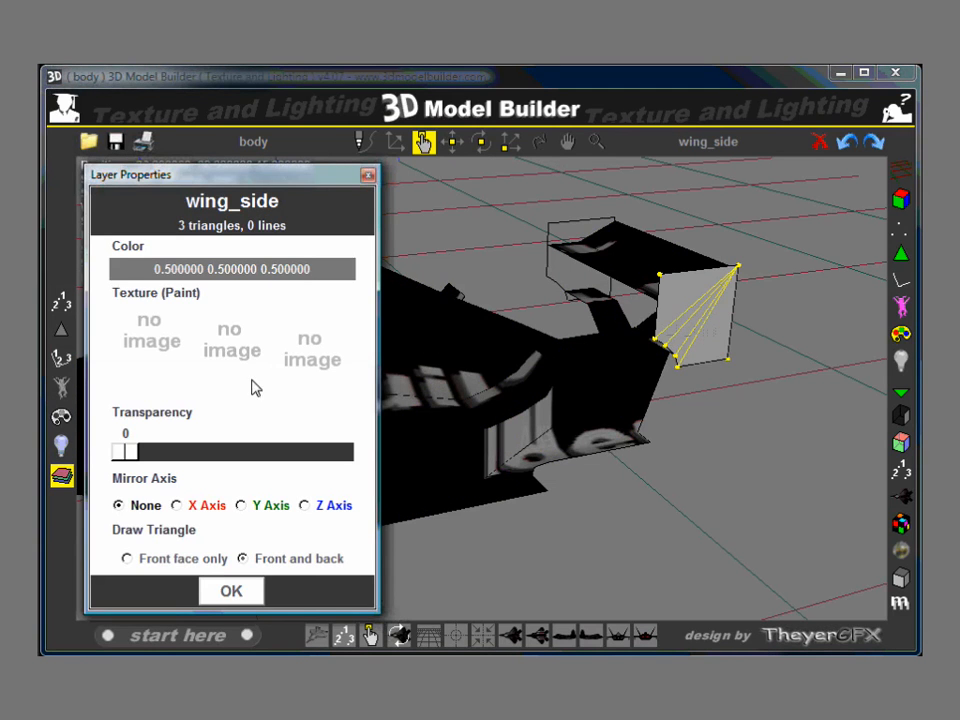
click(140, 330)
click(135, 349)
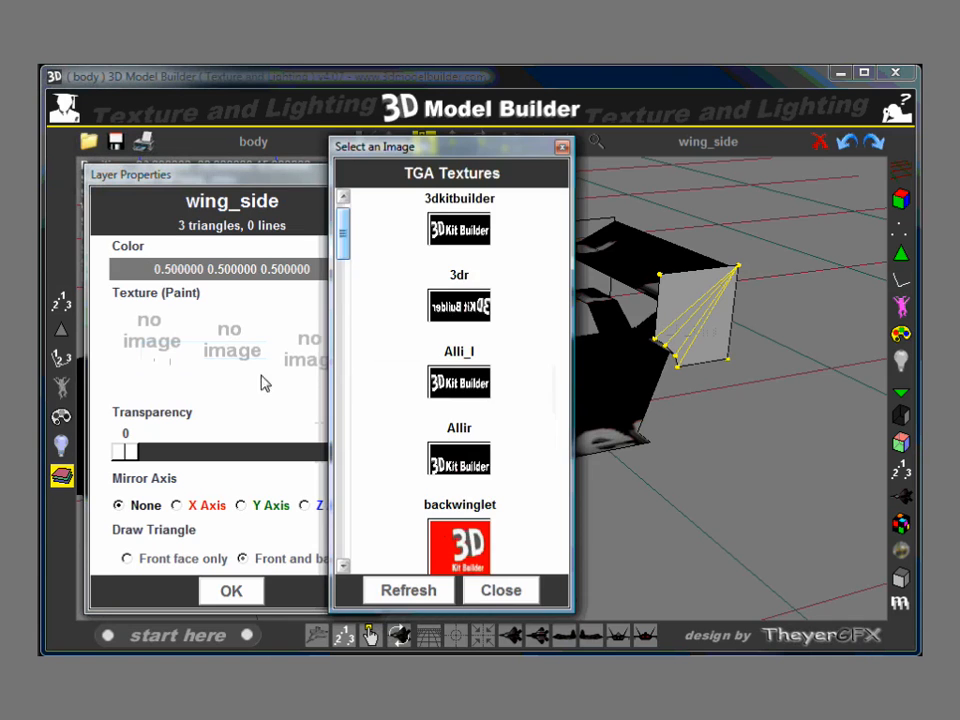
drag(345, 253, 341, 290)
click(450, 280)
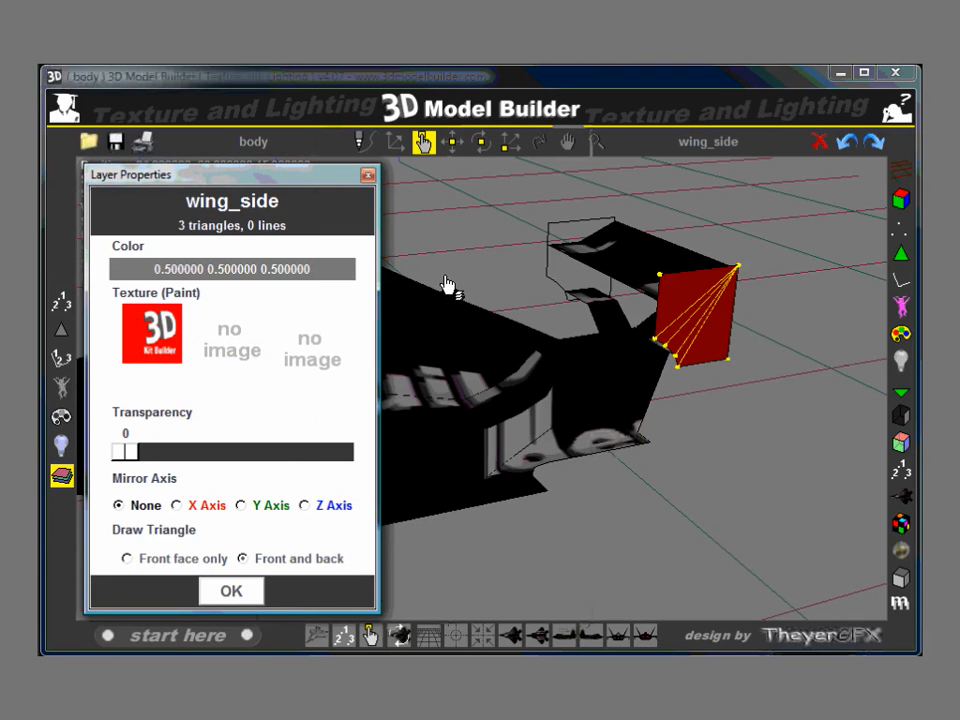
Map the wing_side texture's height to the Z axis, mirror the layer about the Y axis, and accept the properties.
click(155, 334)
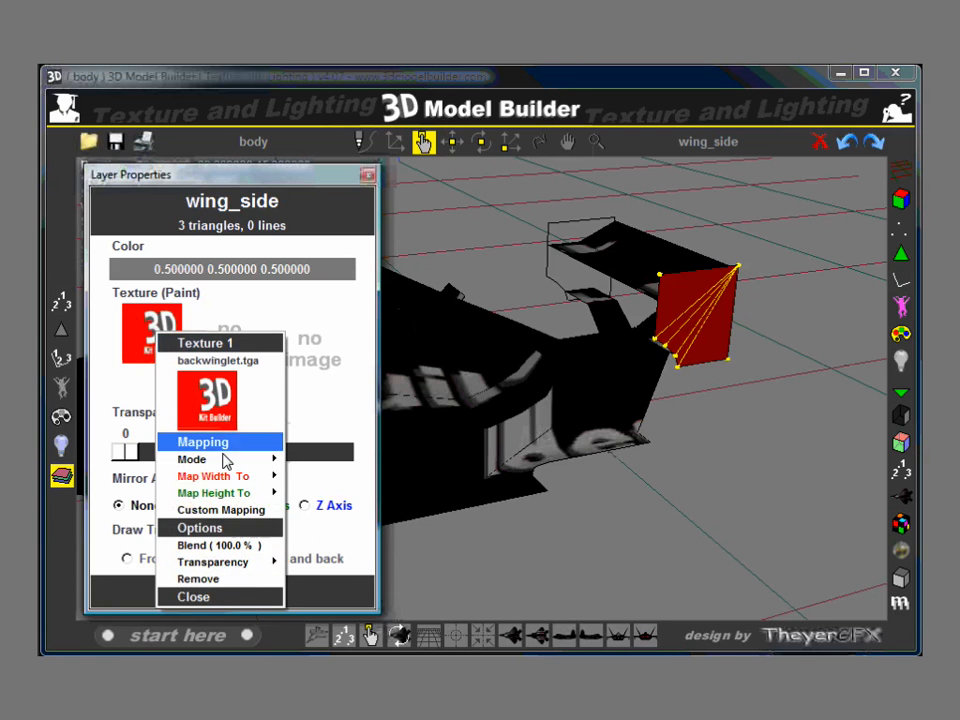
mouse_move(229, 494)
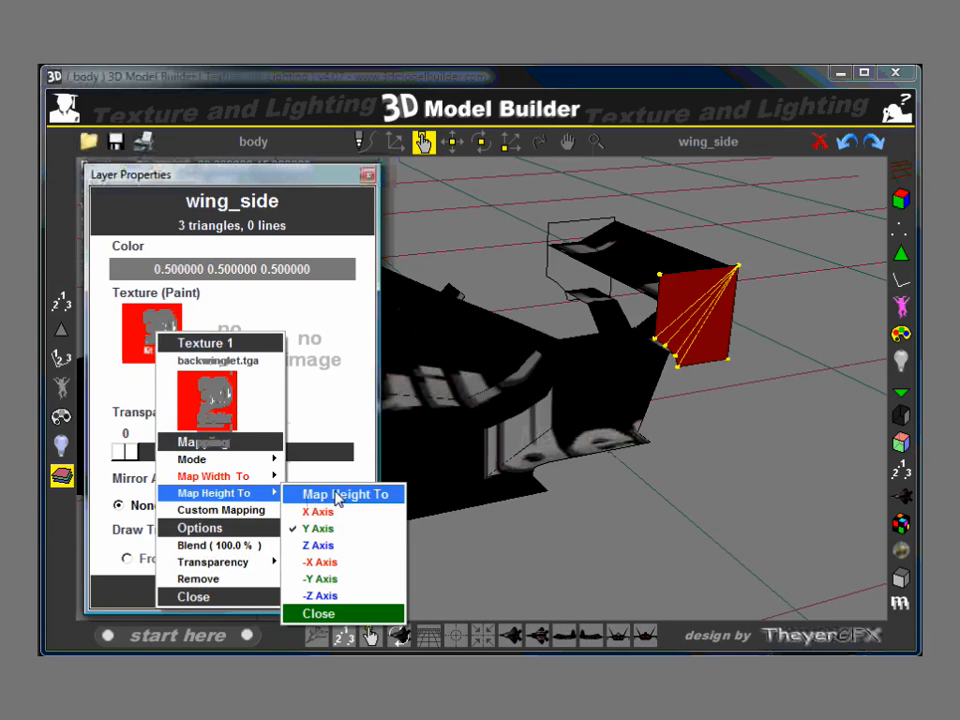
click(333, 547)
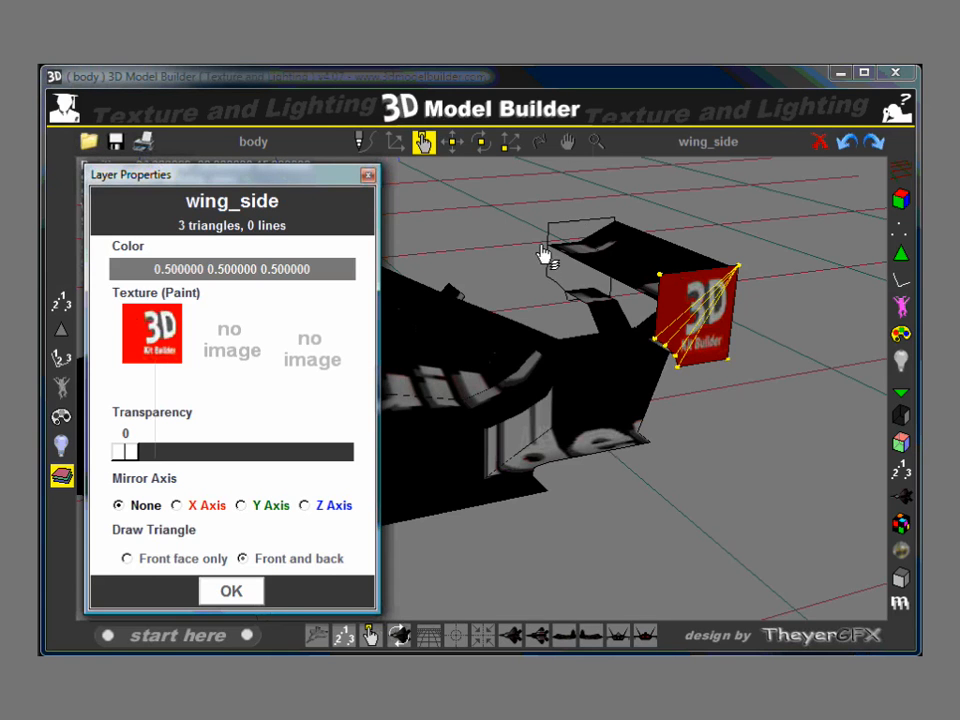
click(242, 506)
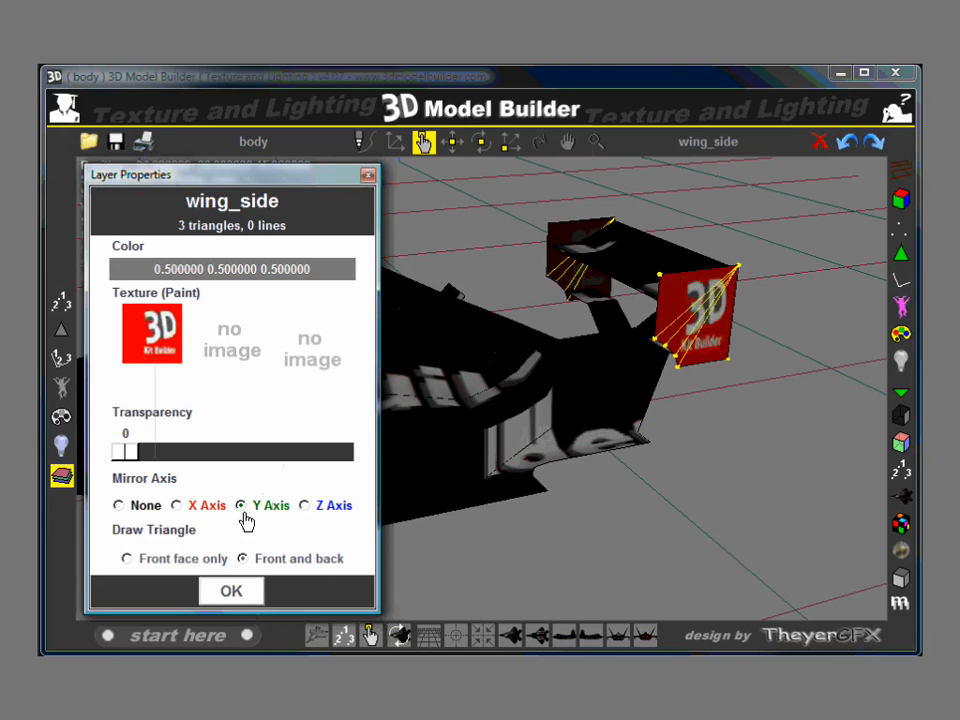
click(242, 592)
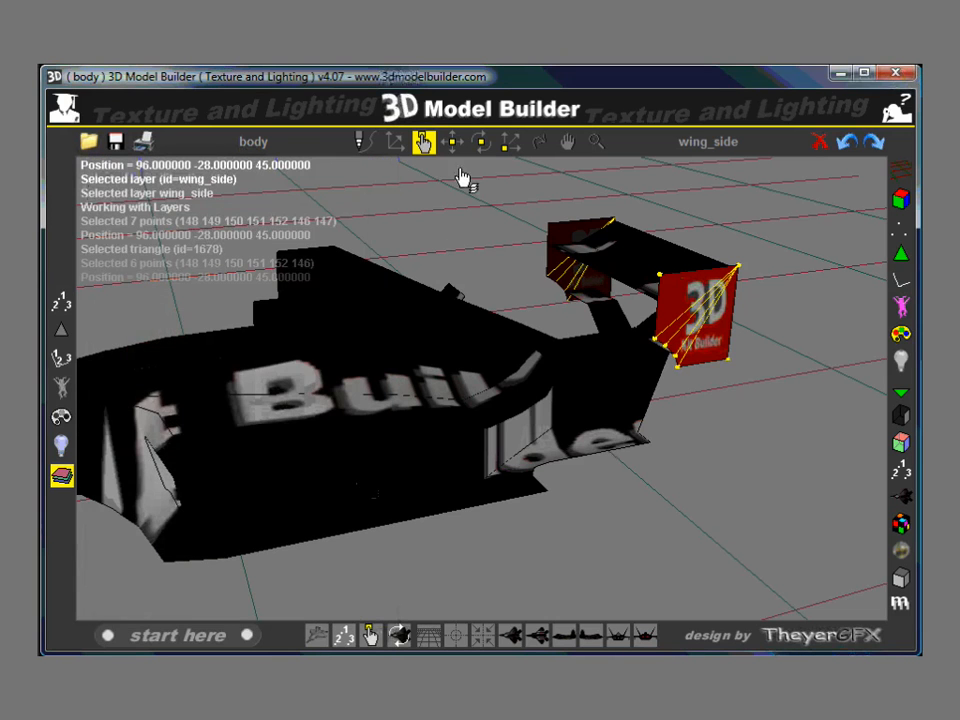
Assign the backwingletr image as the mirror image of the wing_side layer's Texture 1.
click(541, 146)
drag(556, 240, 303, 327)
click(423, 141)
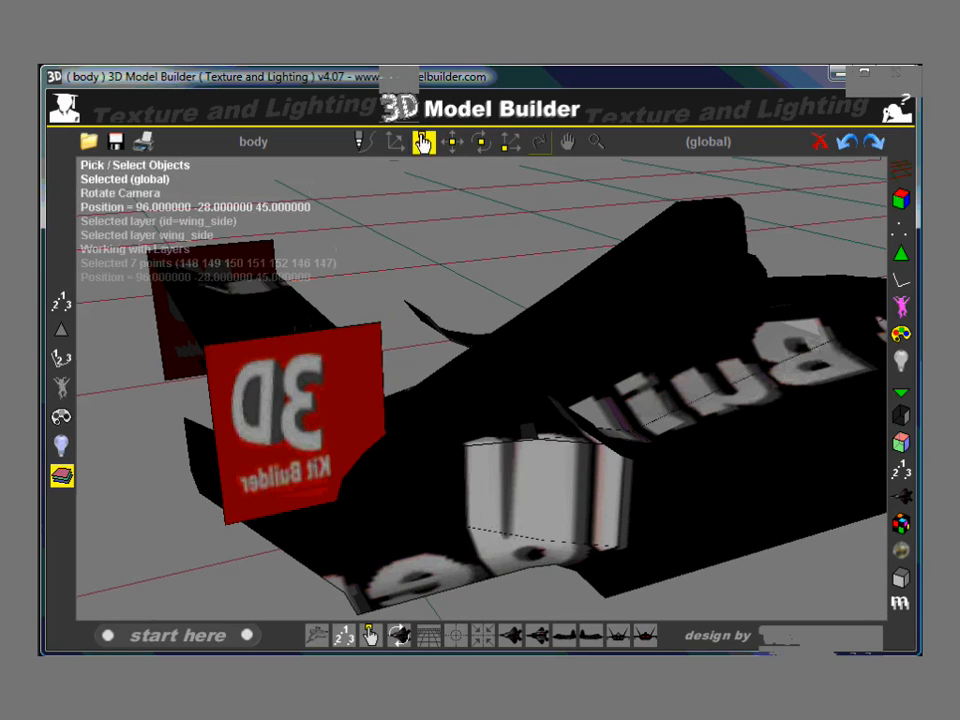
double_click(310, 422)
click(150, 330)
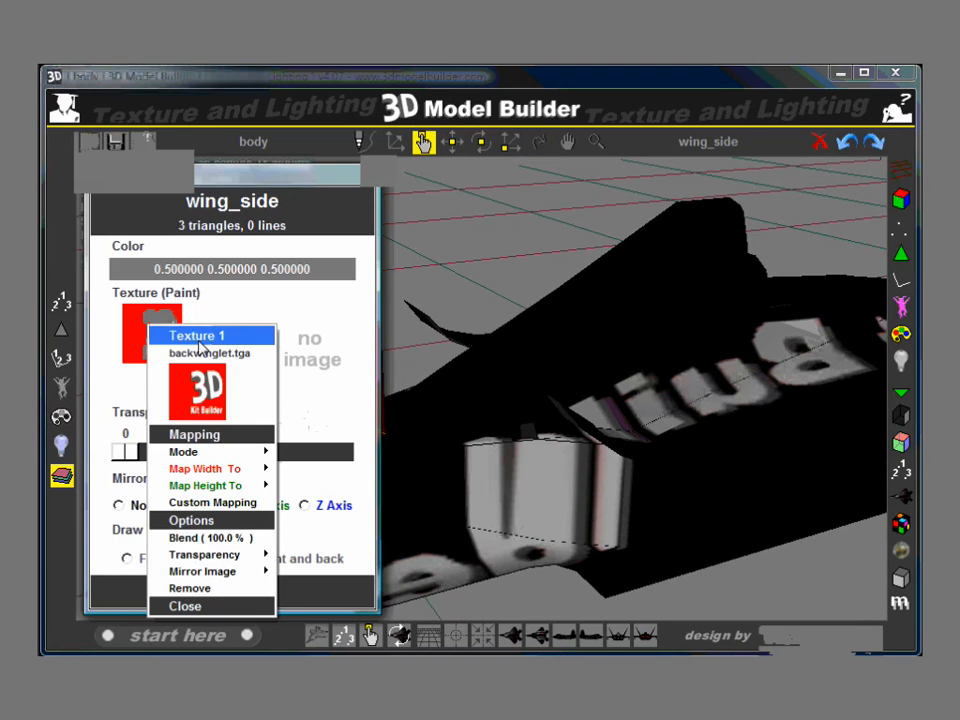
mouse_move(245, 572)
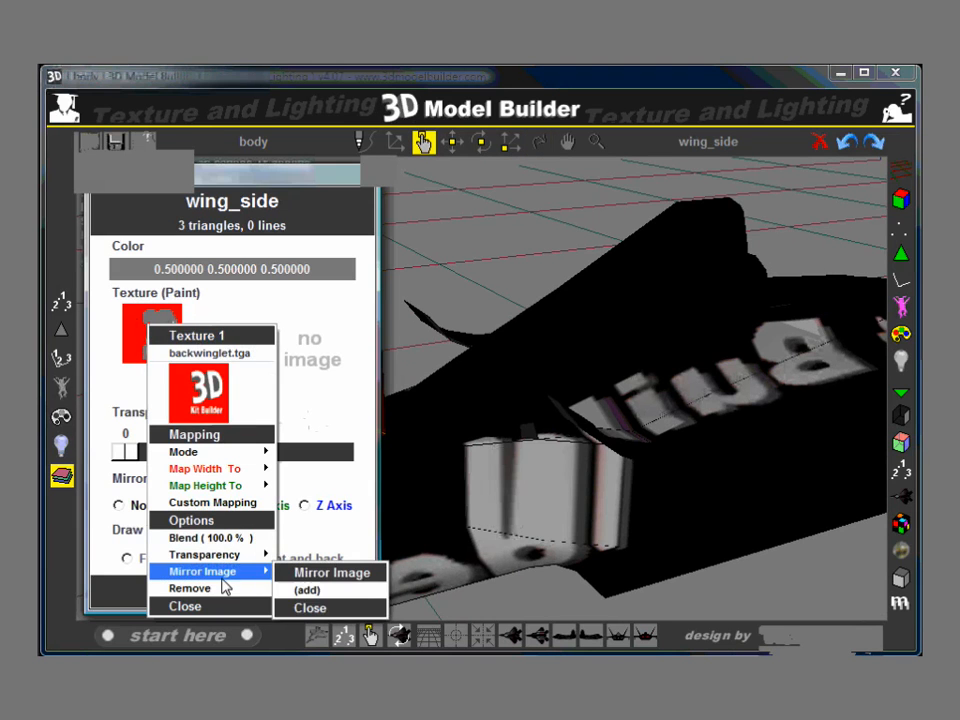
click(323, 593)
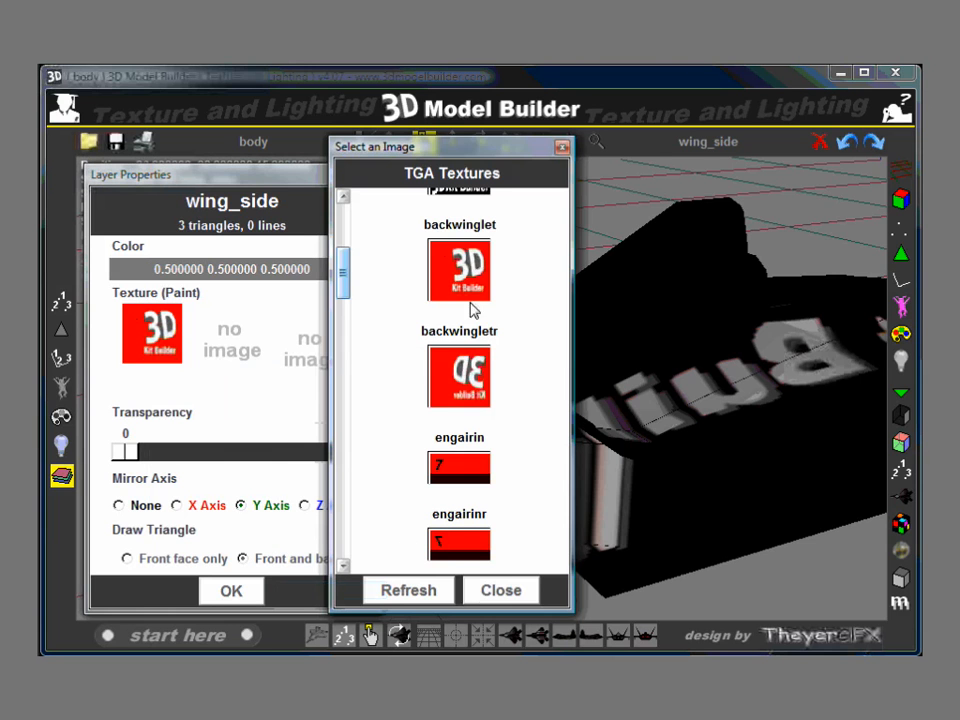
click(462, 372)
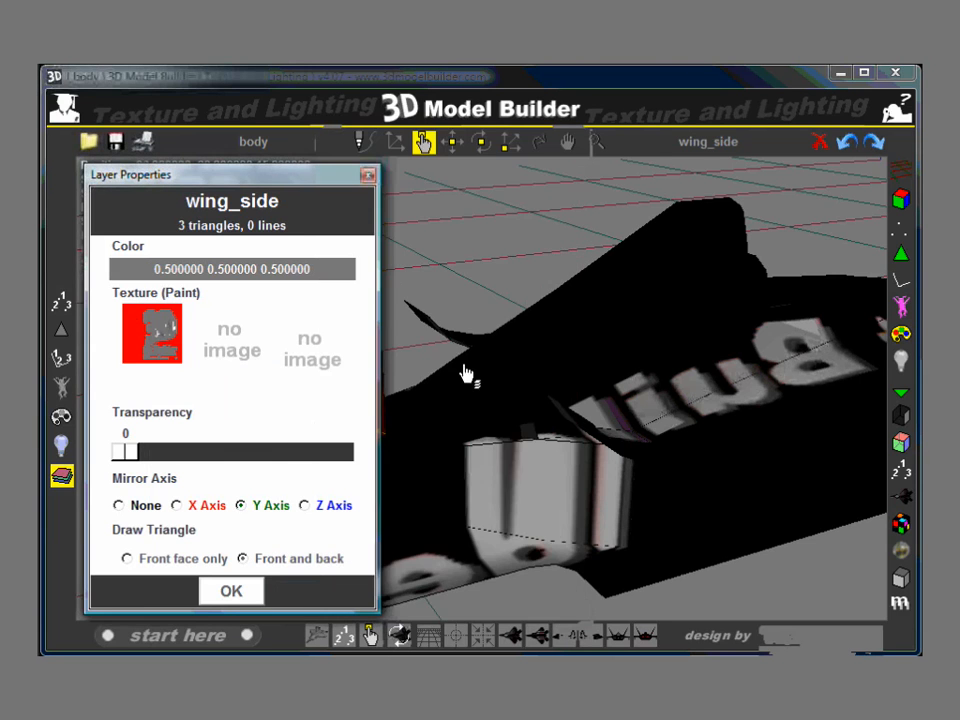
click(225, 592)
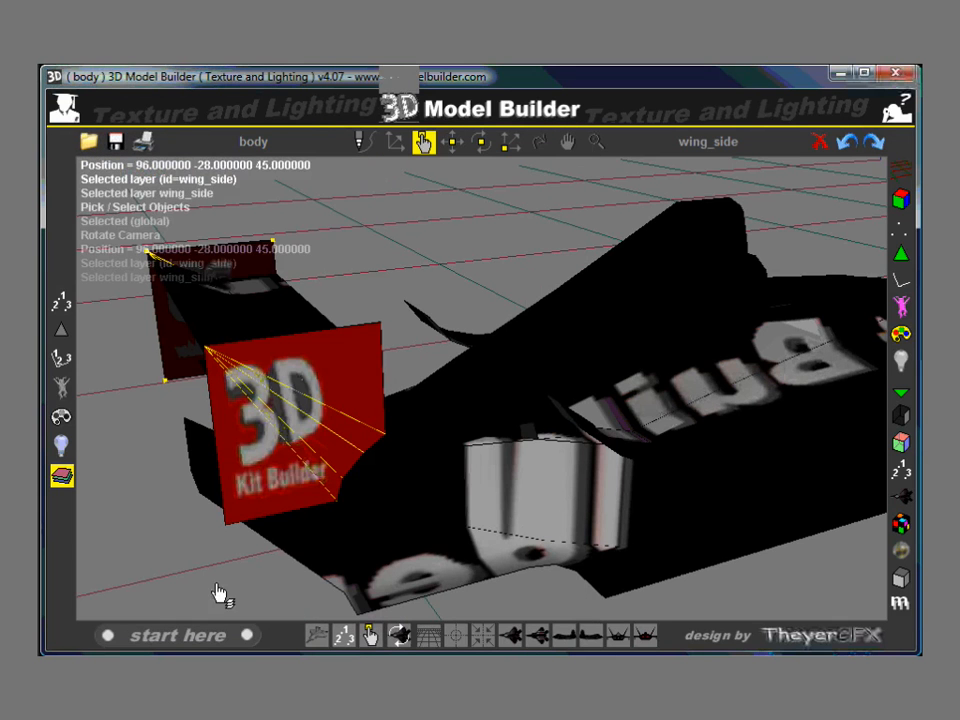
Move the triangle forming the car's lower side panel to a new layer named "side pod".
click(537, 147)
drag(545, 200, 340, 318)
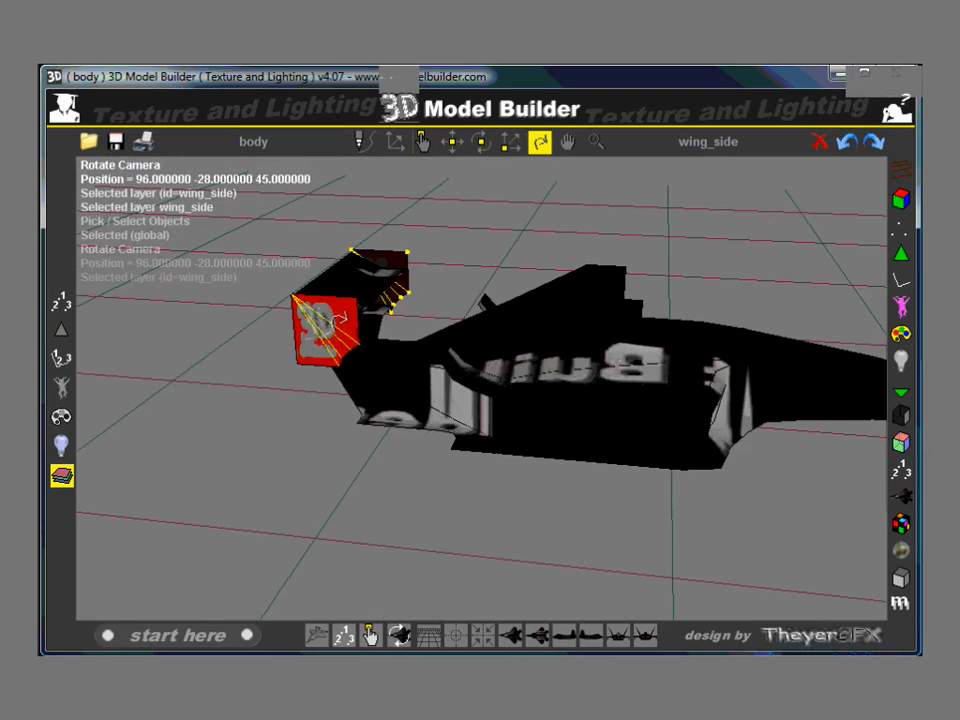
drag(331, 370, 569, 357)
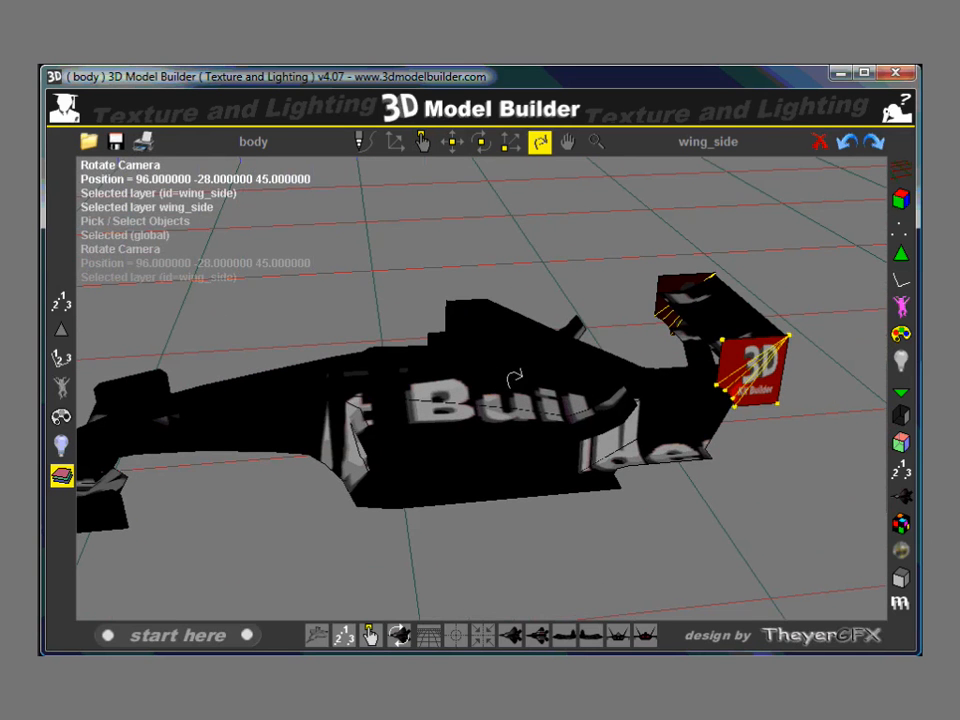
click(423, 141)
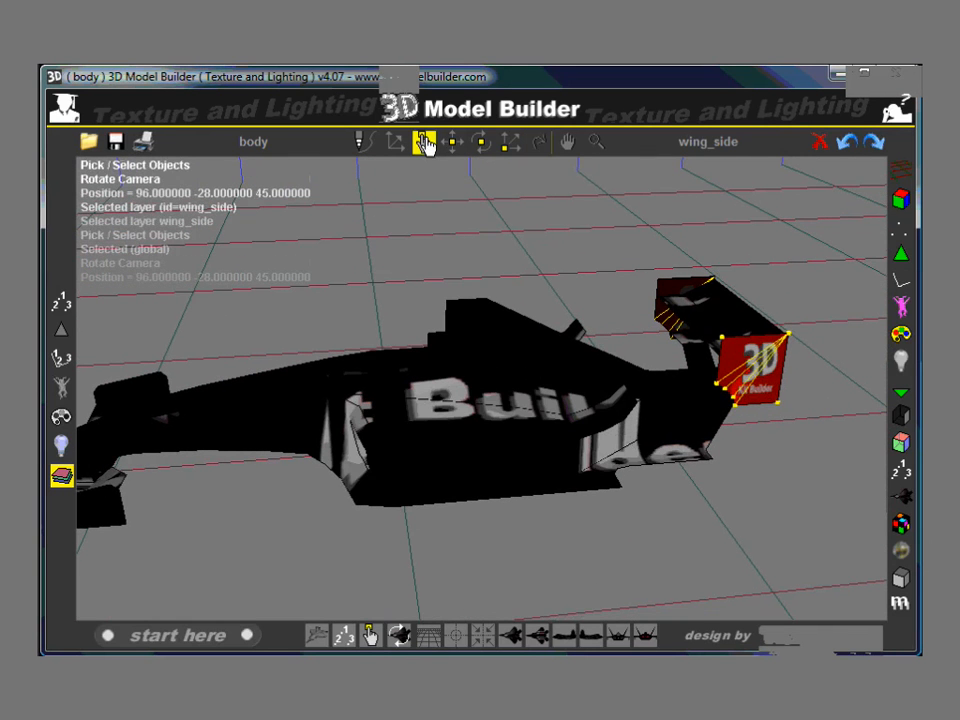
click(61, 330)
click(478, 479)
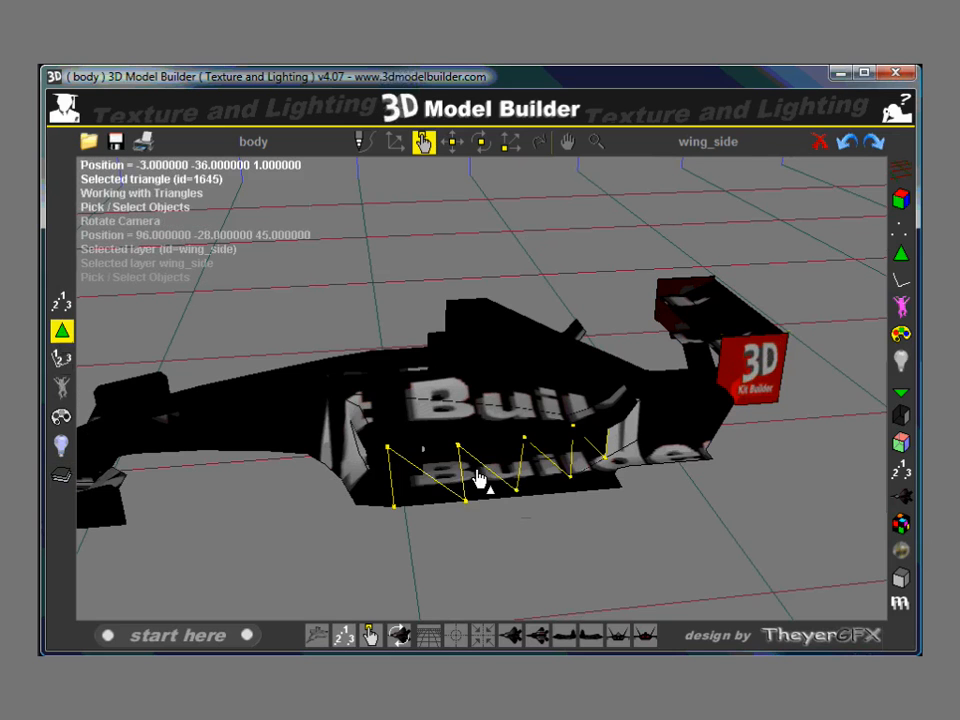
right_click(478, 479)
mouse_move(572, 568)
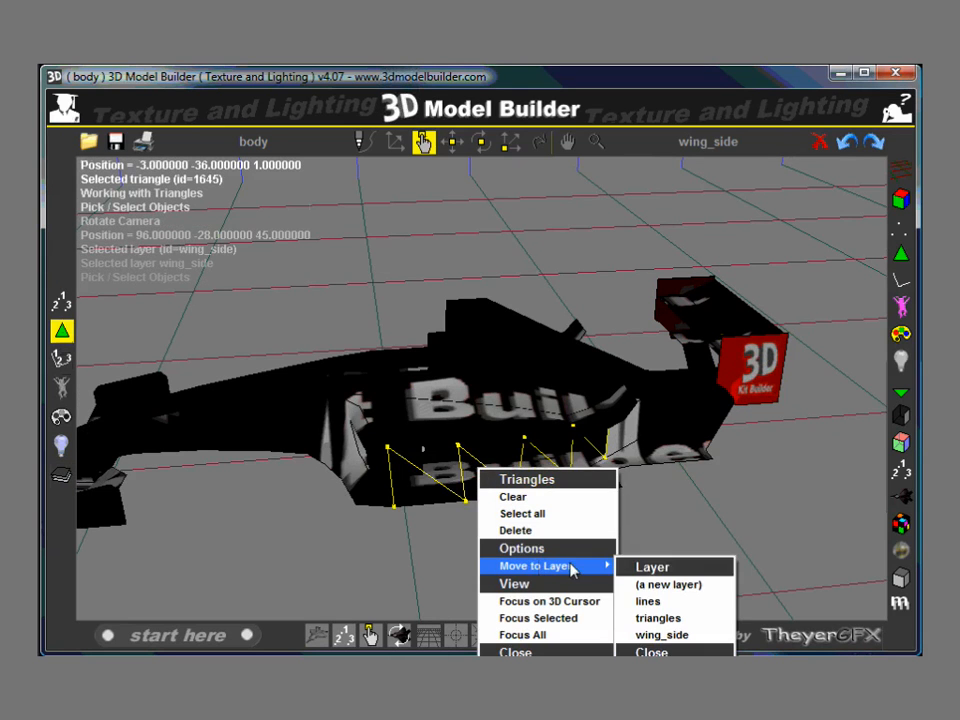
click(670, 585)
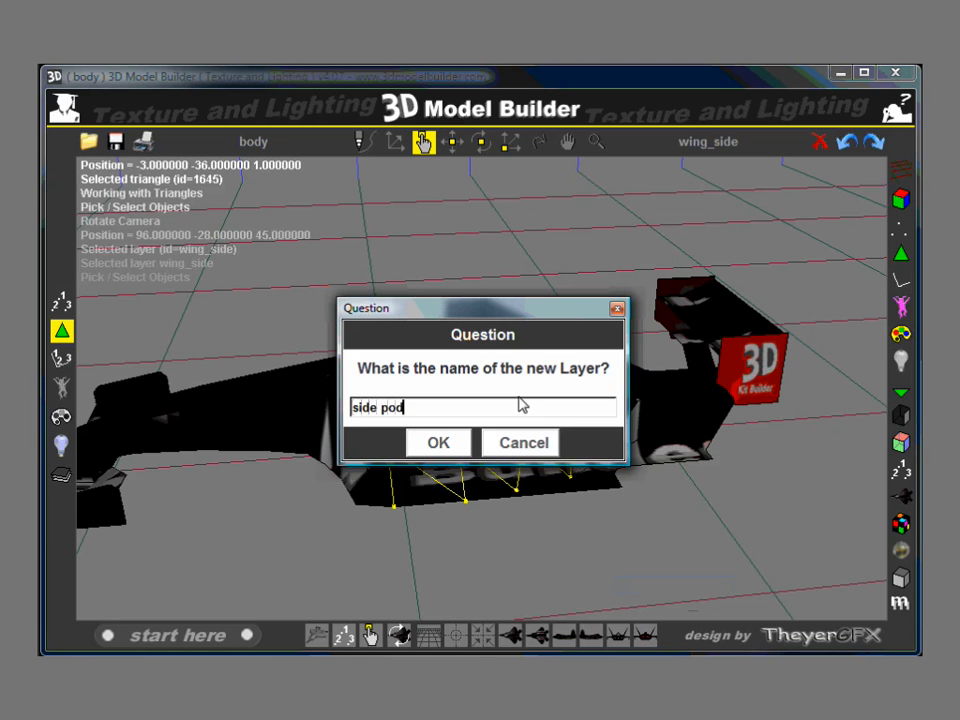
key(Return)
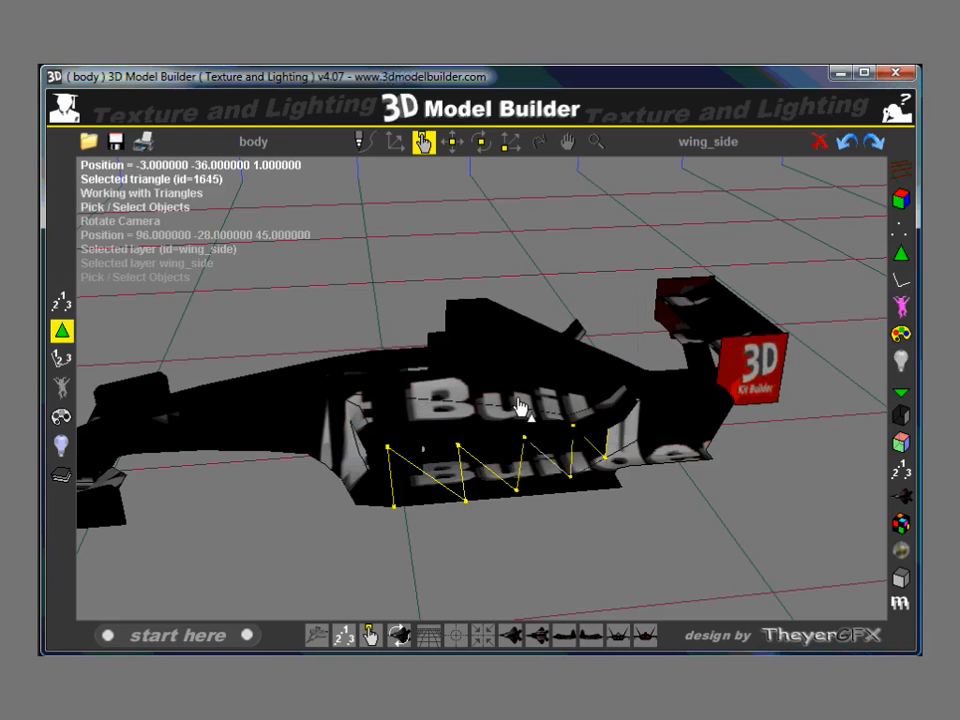
Mirror the side_pod layer about the Y axis and add the 3dkitbuilder image as its Texture 1.
click(61, 475)
click(490, 488)
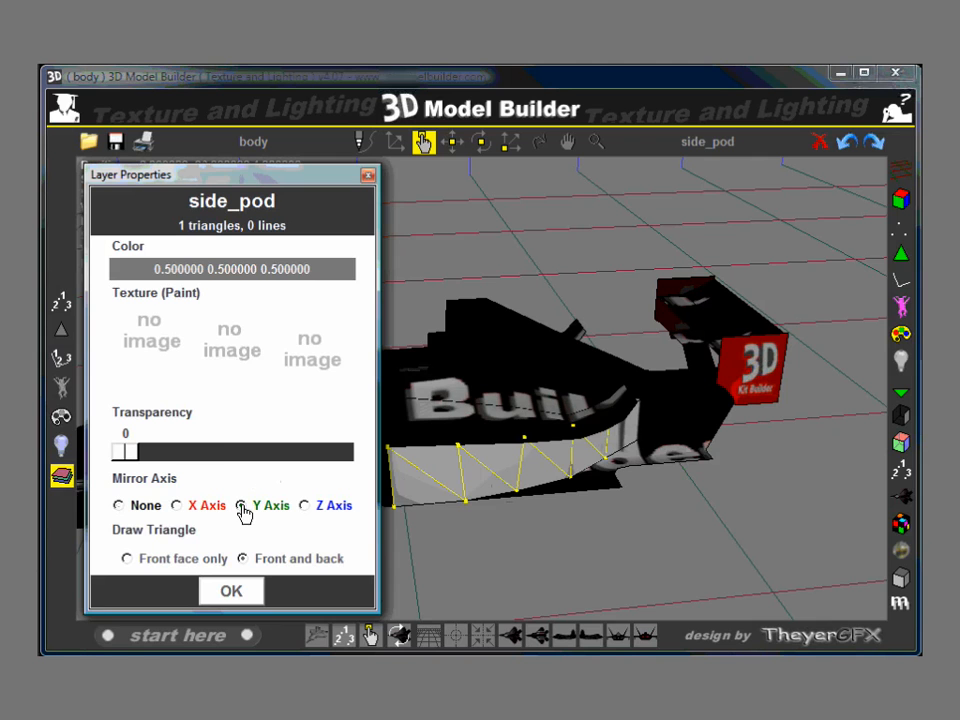
click(150, 338)
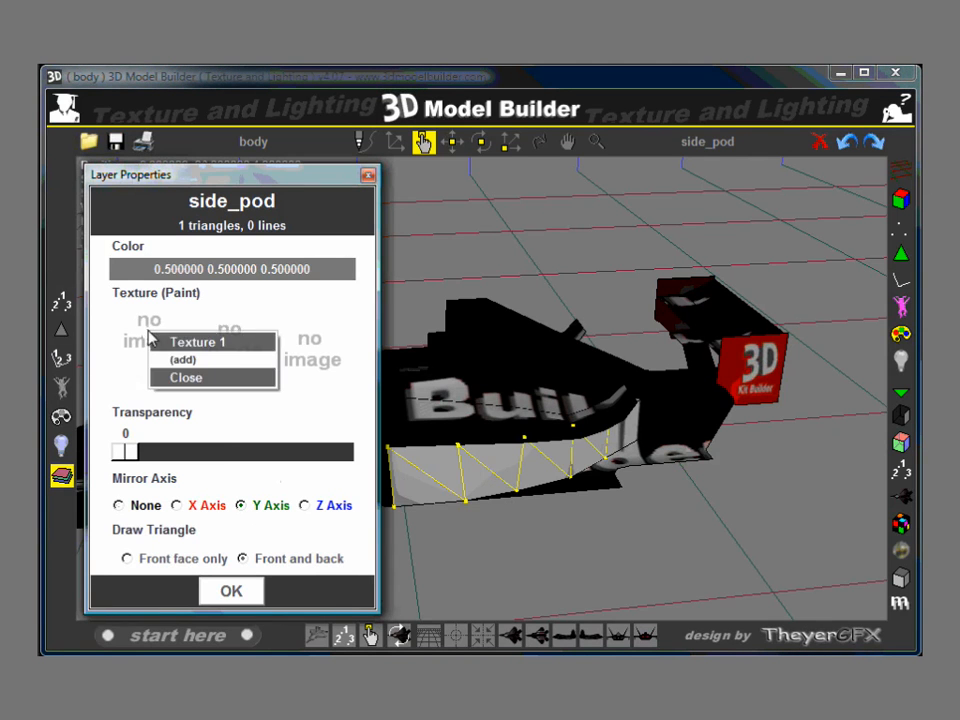
click(170, 345)
drag(347, 290, 347, 238)
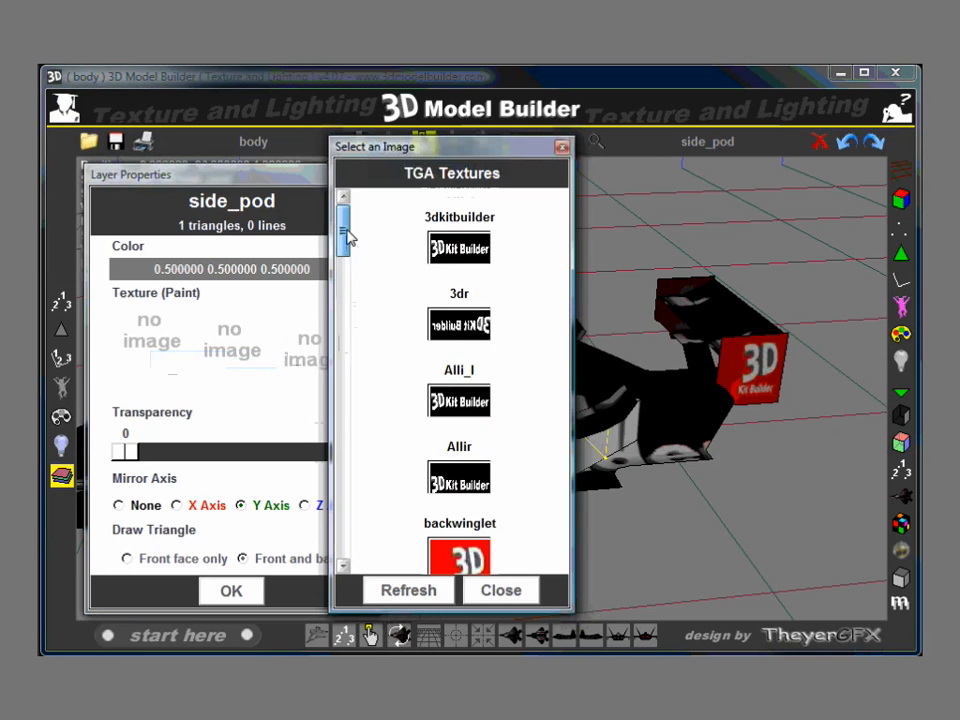
click(456, 244)
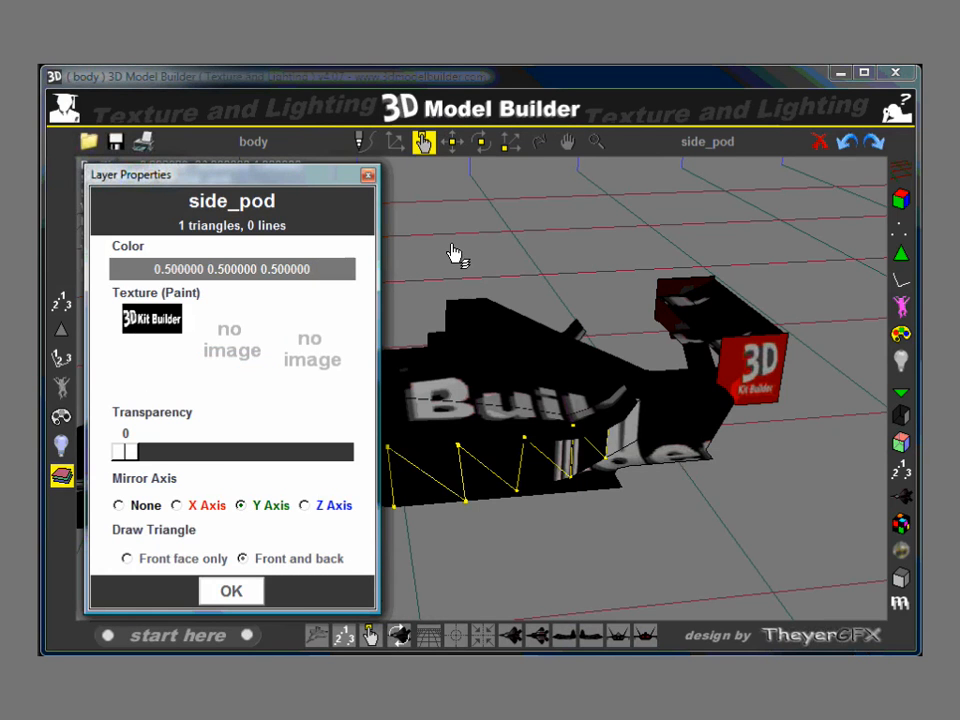
Map the side_pod texture's height to the Z axis and accept the layer properties.
click(140, 317)
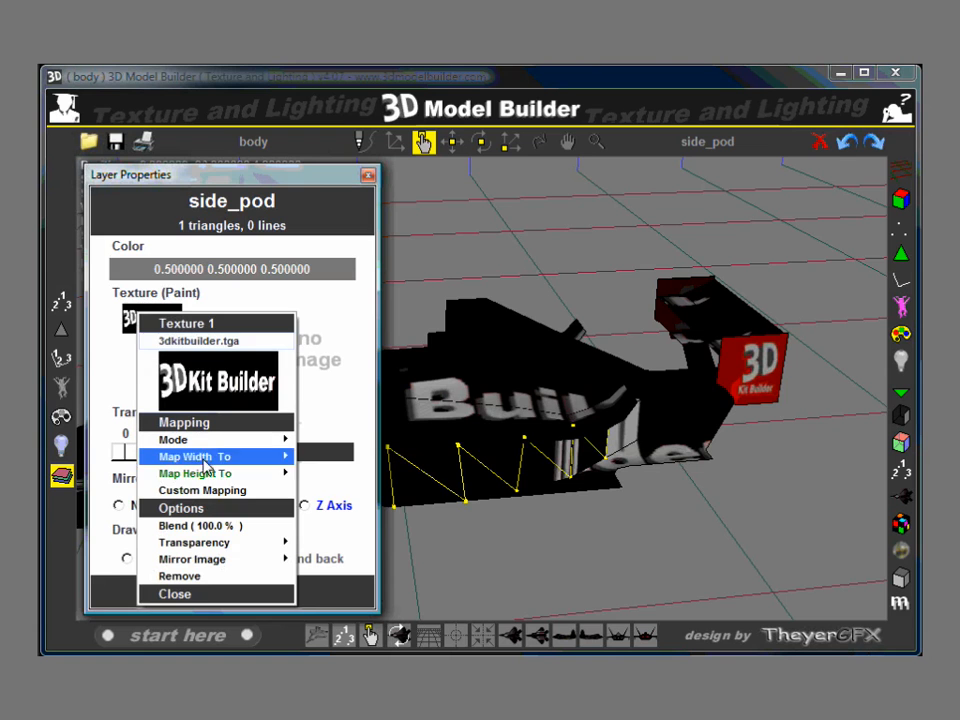
mouse_move(208, 473)
click(330, 524)
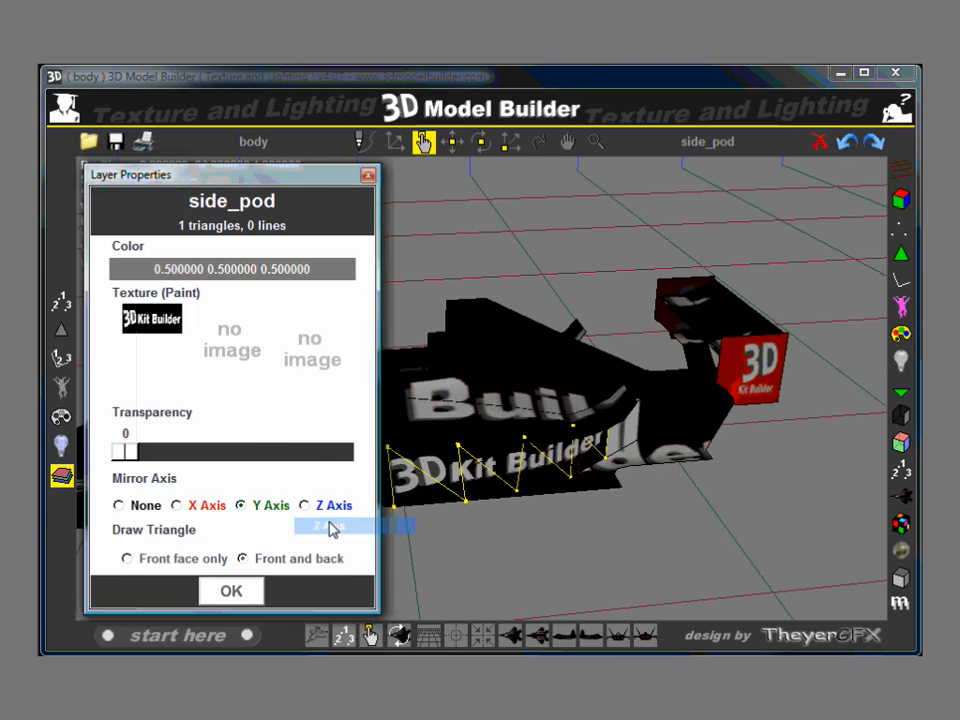
click(252, 597)
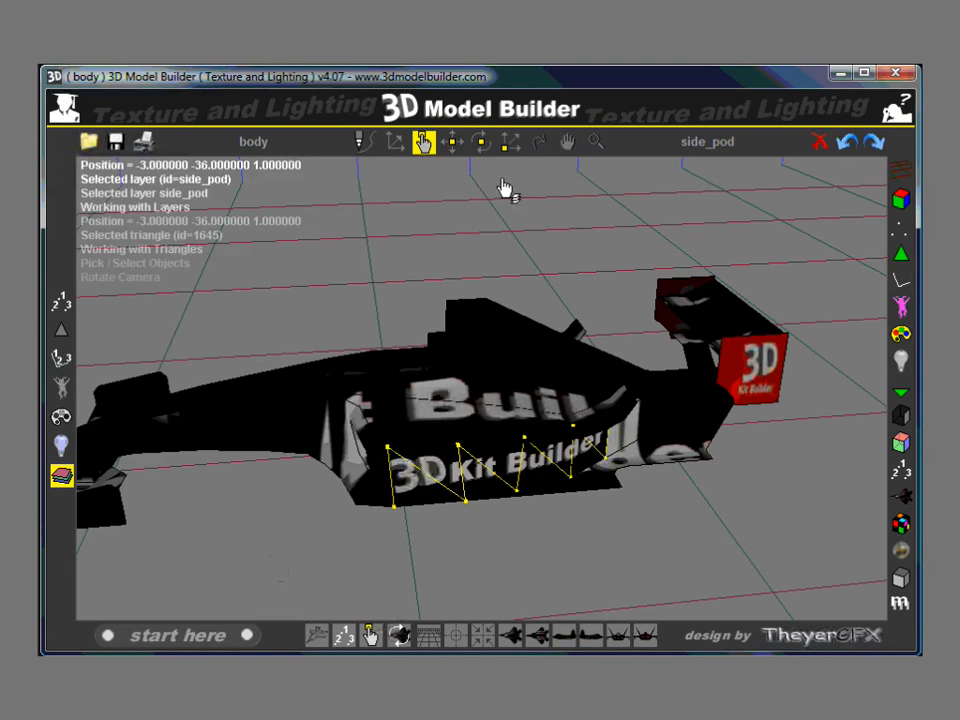
Assign the 3dr image as the mirror image of the side_pod layer's Texture 1.
click(540, 141)
drag(520, 300, 486, 328)
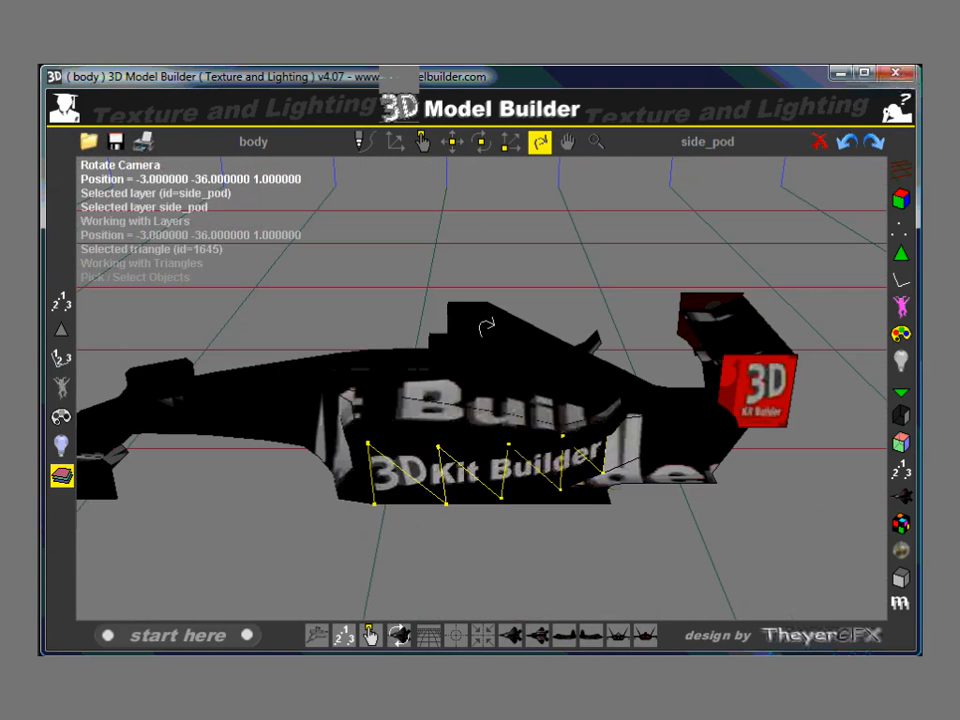
drag(486, 327, 376, 185)
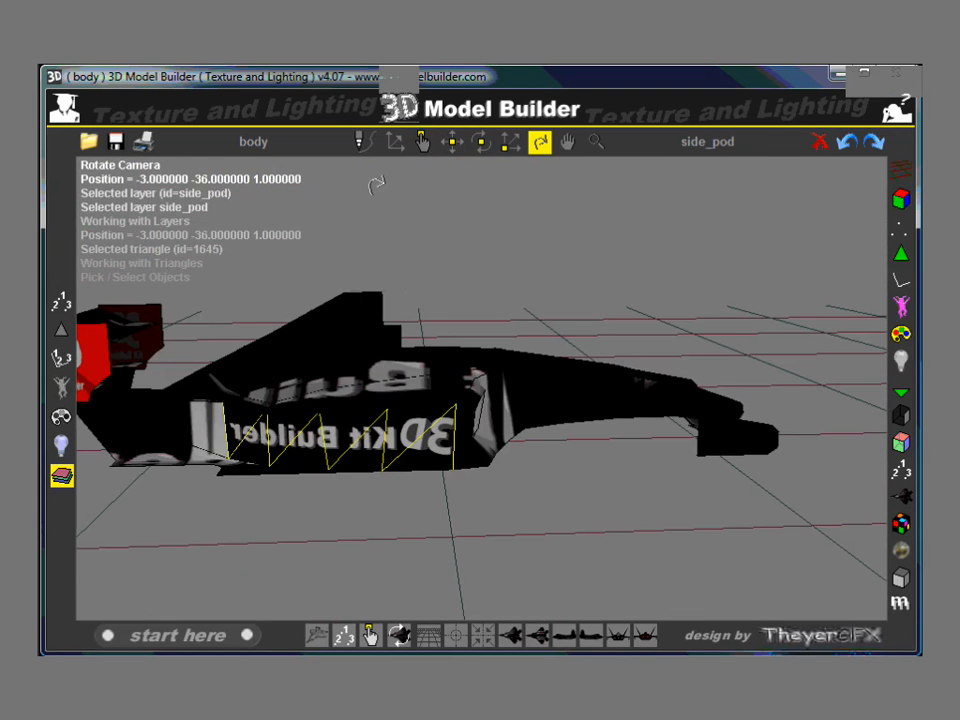
click(424, 143)
double_click(311, 455)
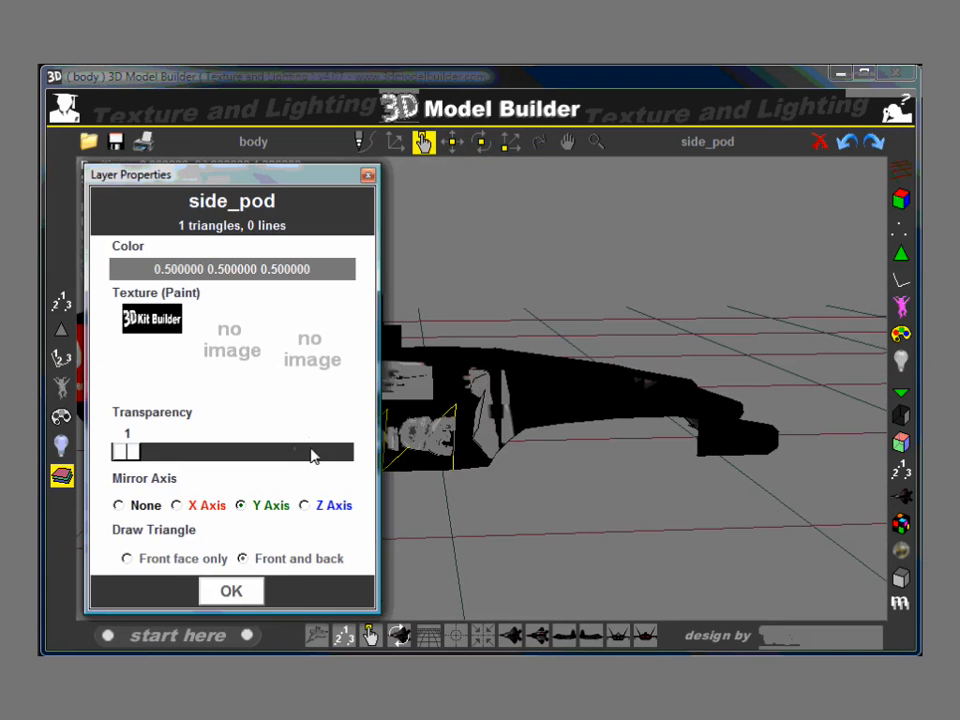
click(145, 318)
mouse_move(200, 556)
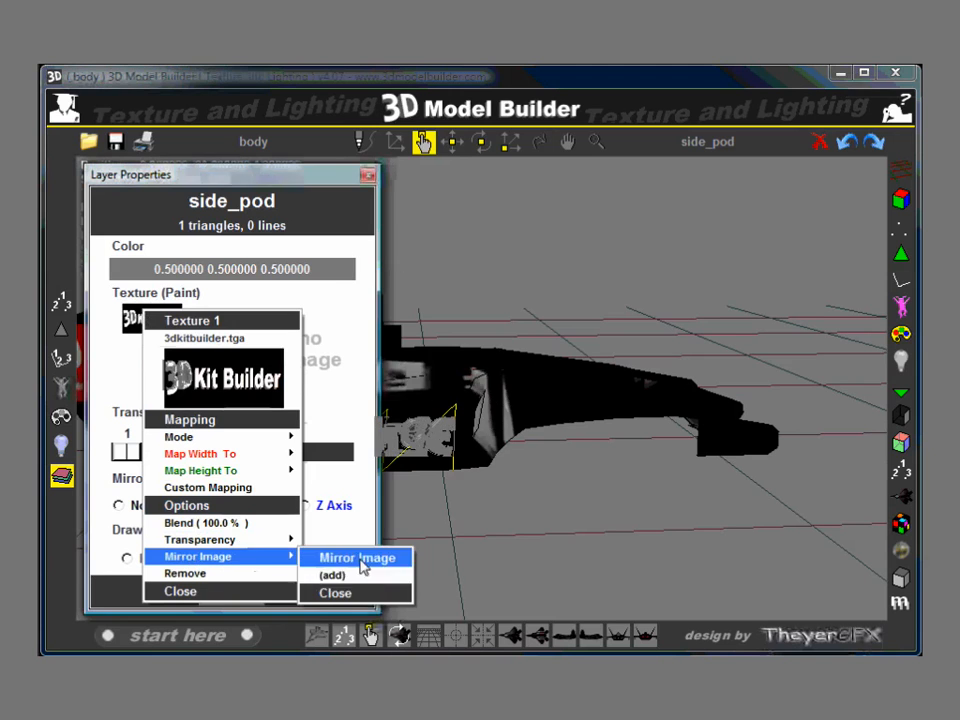
click(370, 578)
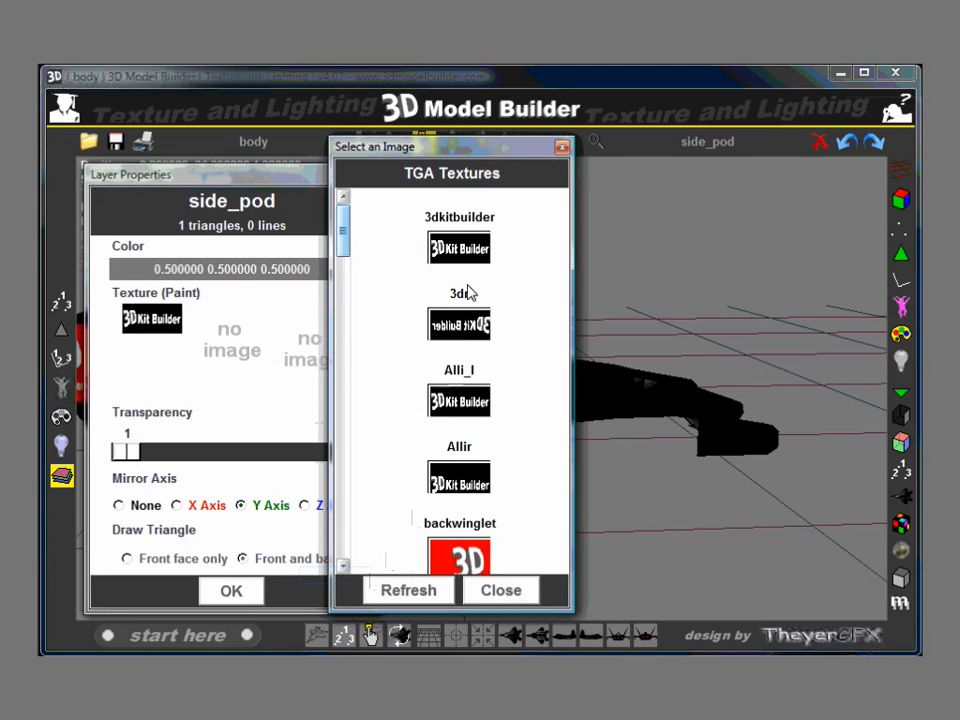
click(455, 325)
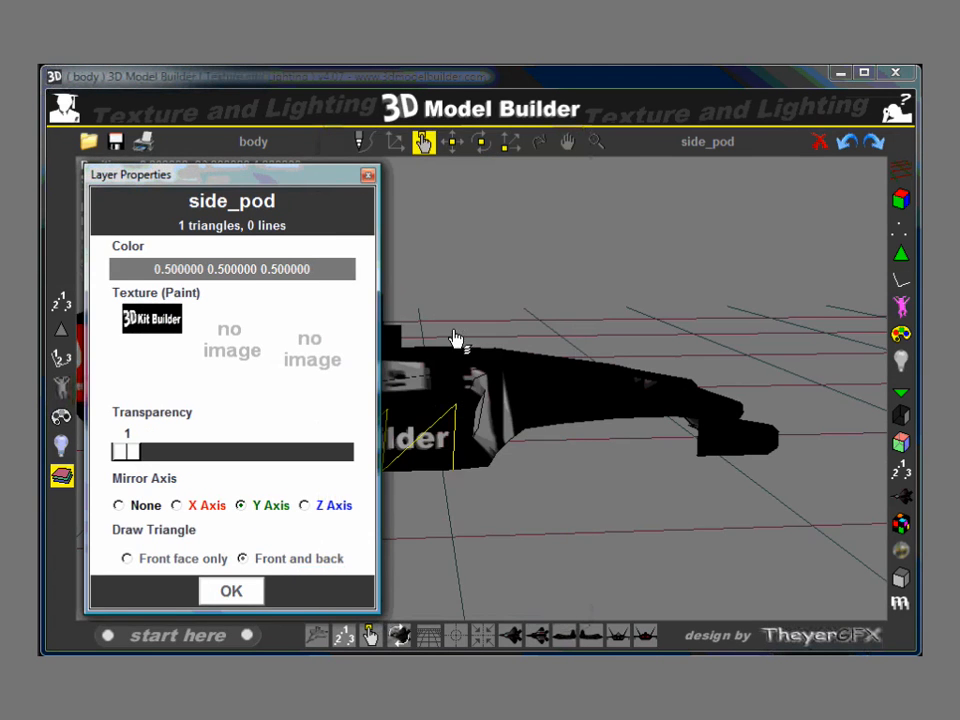
click(231, 591)
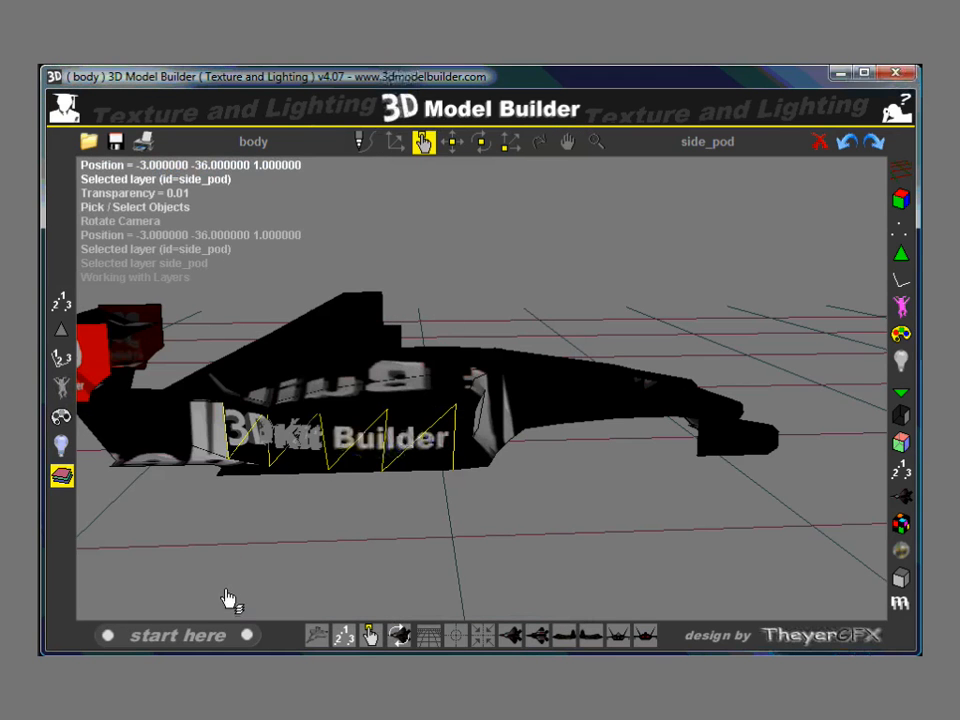
Move the triangle forming the front wing's side plate to a new layer named "front wing side".
click(538, 147)
drag(342, 430, 456, 425)
drag(627, 440, 500, 380)
click(423, 141)
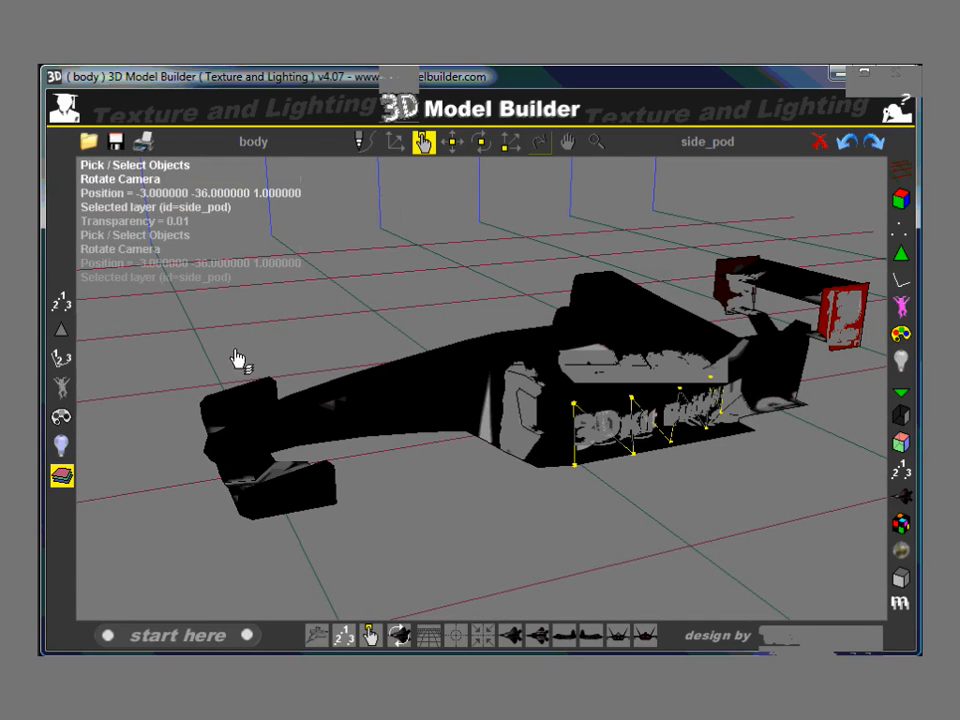
click(60, 330)
click(299, 500)
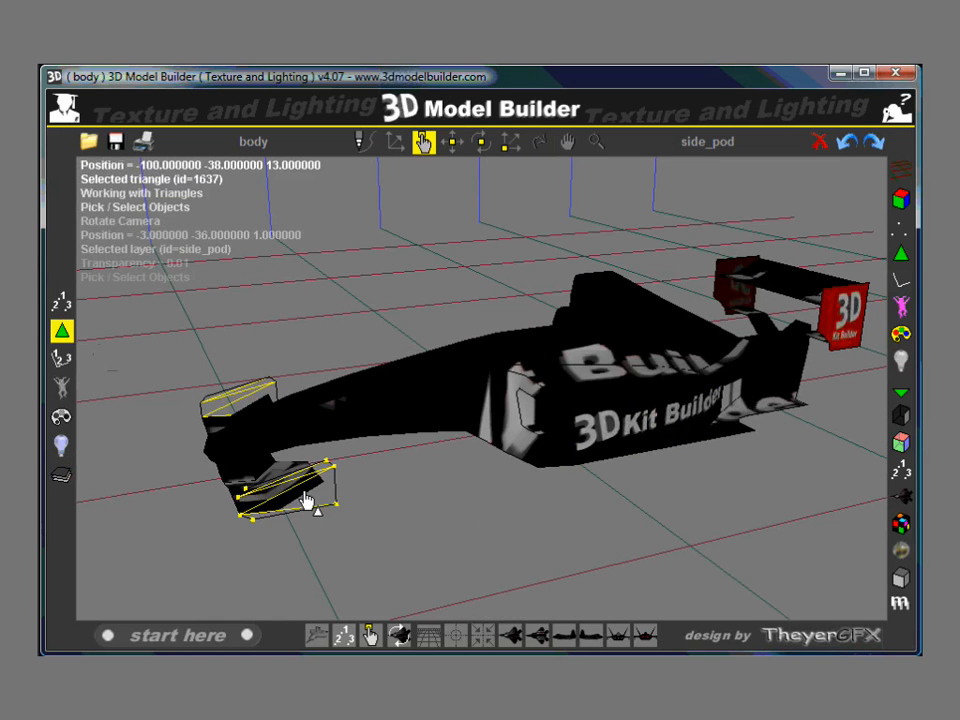
right_click(296, 497)
mouse_move(369, 583)
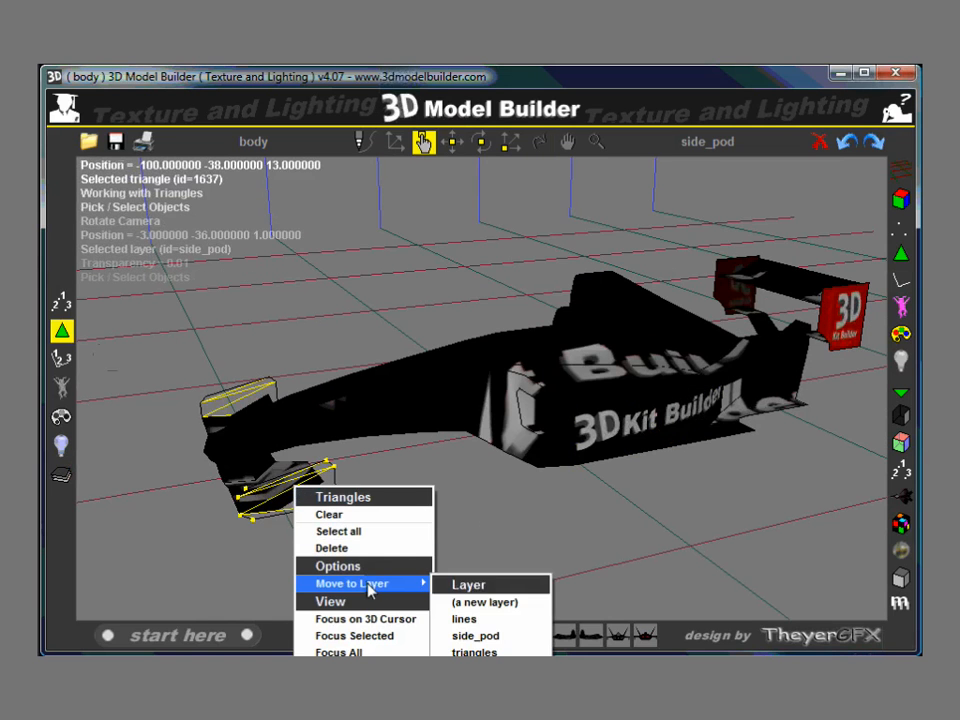
click(506, 601)
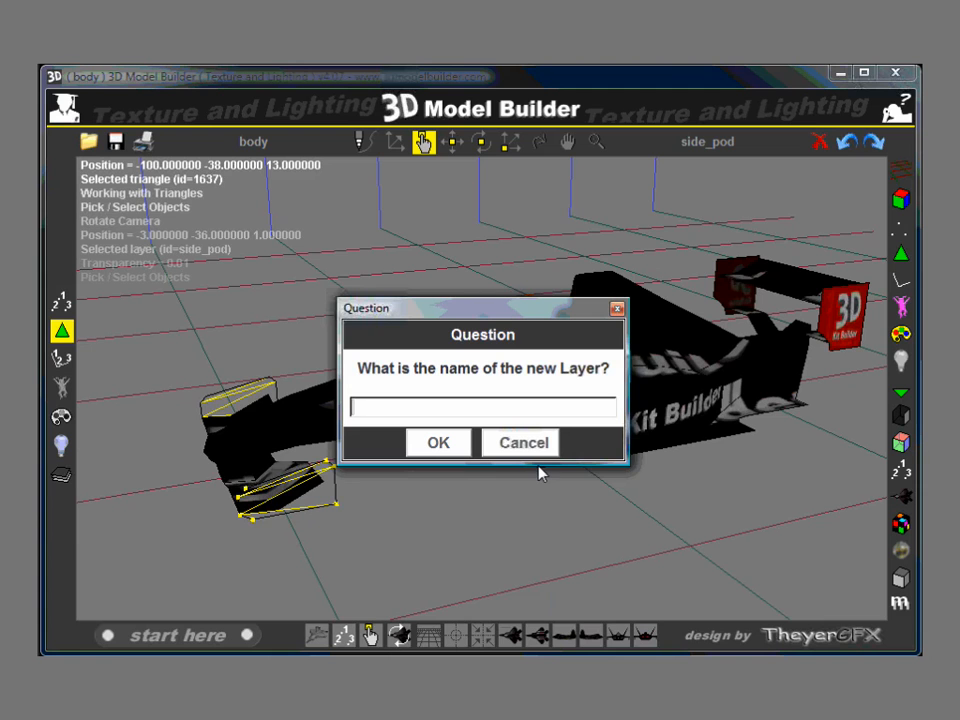
text(front win)
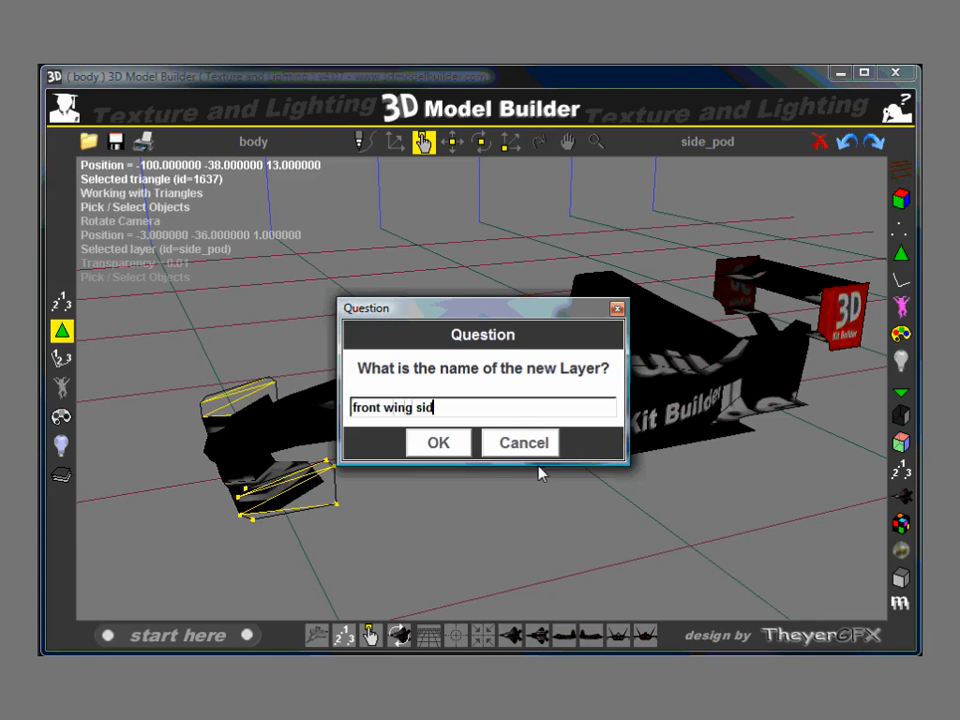
text(g sid)
key(Return)
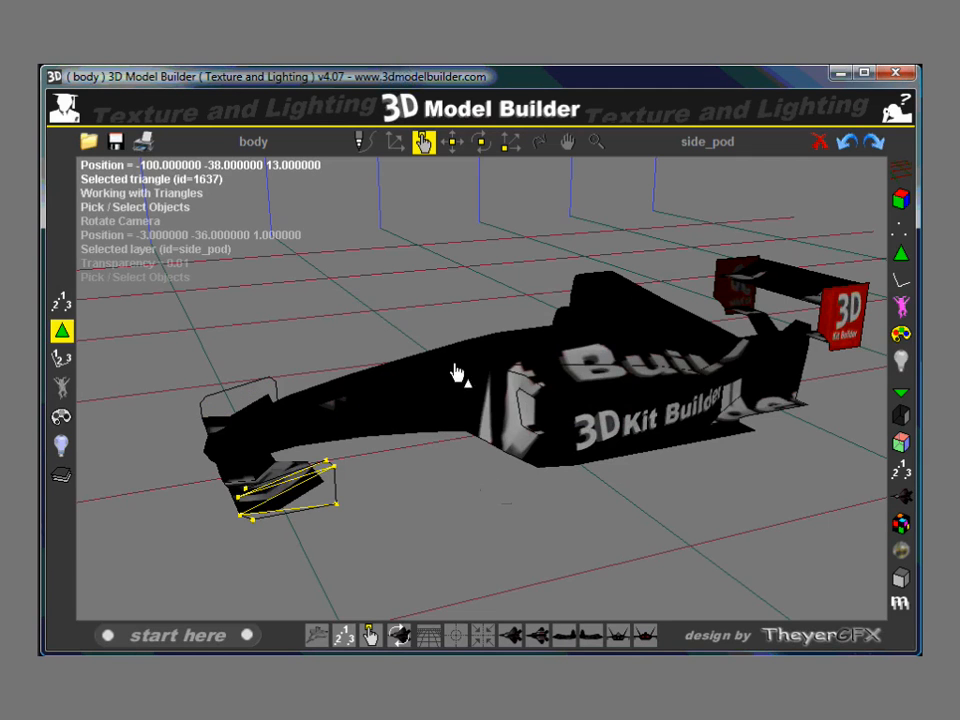
Add the frontwinglet image as Texture 1 of the front_wing_side layer and accept the layer properties.
click(61, 474)
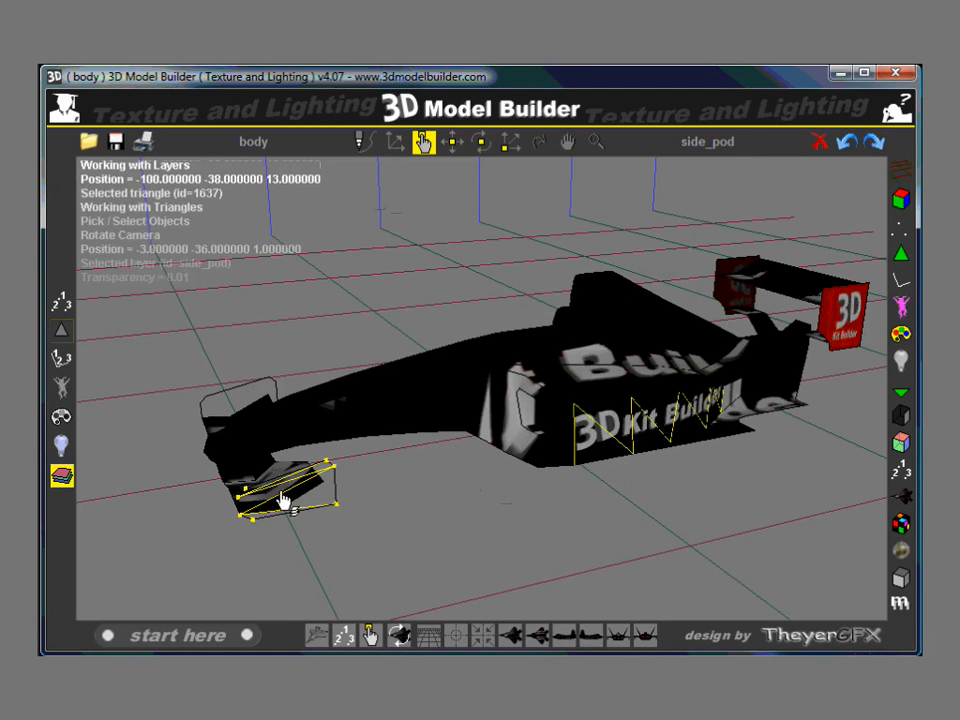
click(285, 504)
click(151, 327)
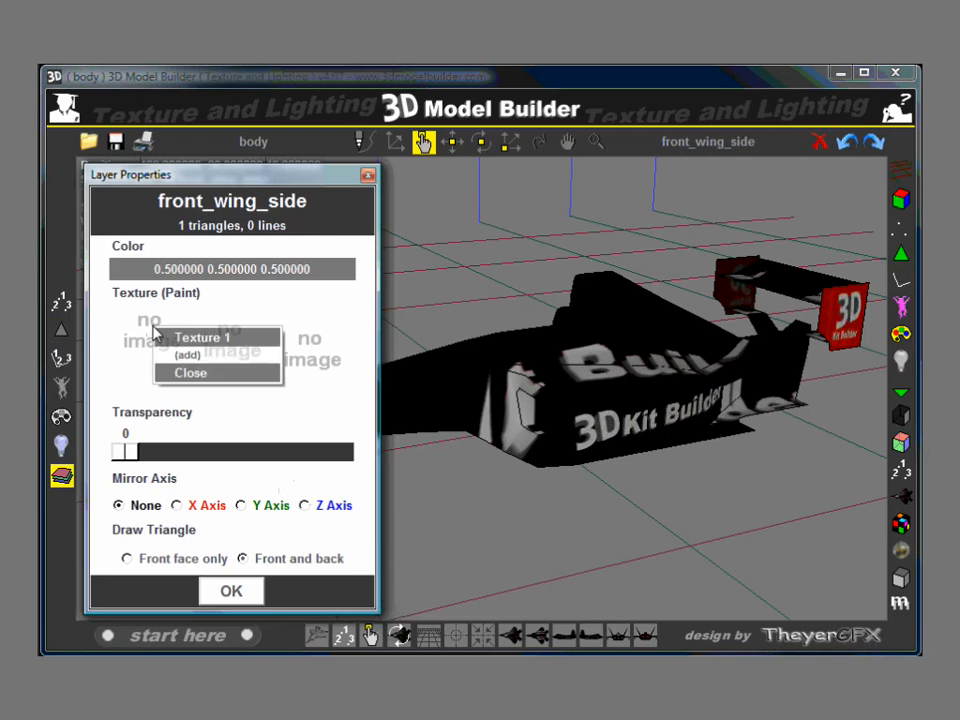
click(173, 357)
drag(340, 235, 340, 355)
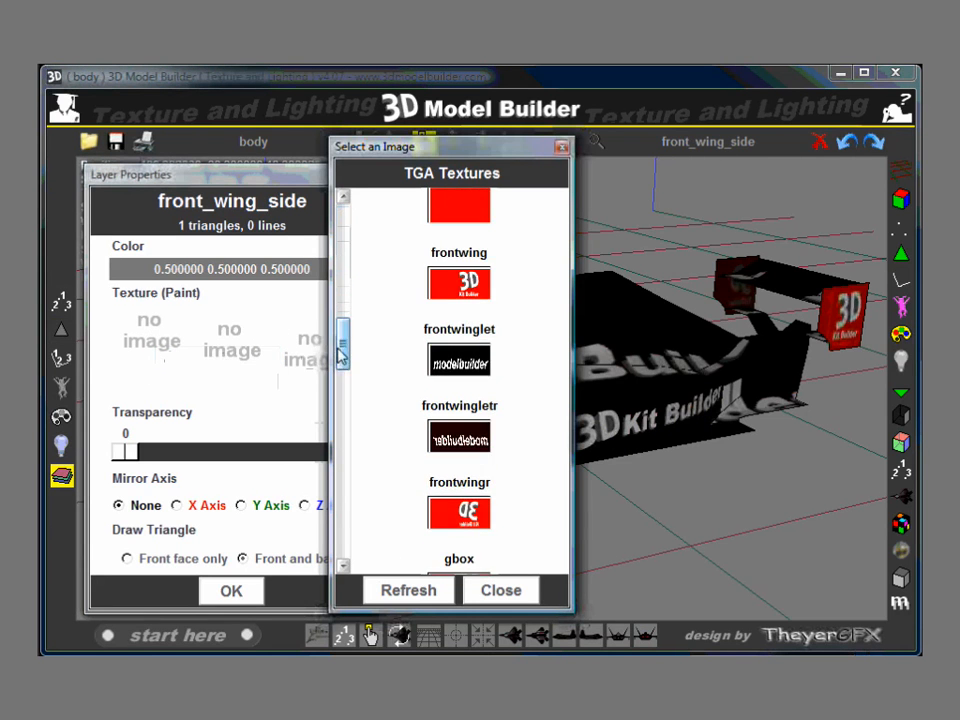
click(477, 368)
click(238, 591)
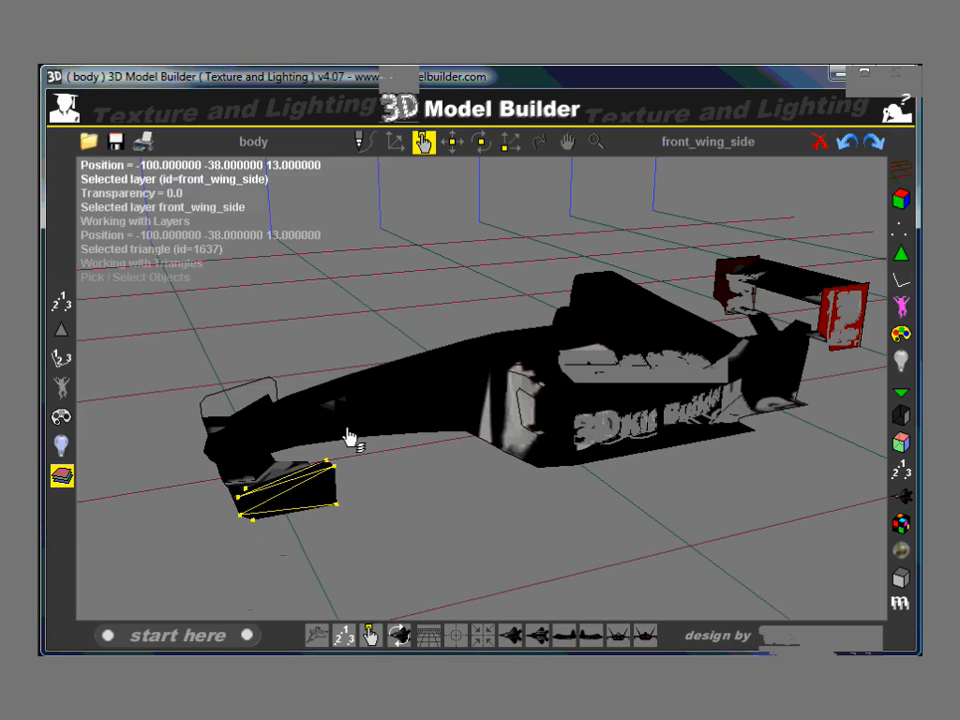
Map the height of the front_wing_side layer's Texture 1 to the Z axis and mirror the layer about the Y axis.
click(540, 142)
drag(276, 292, 507, 223)
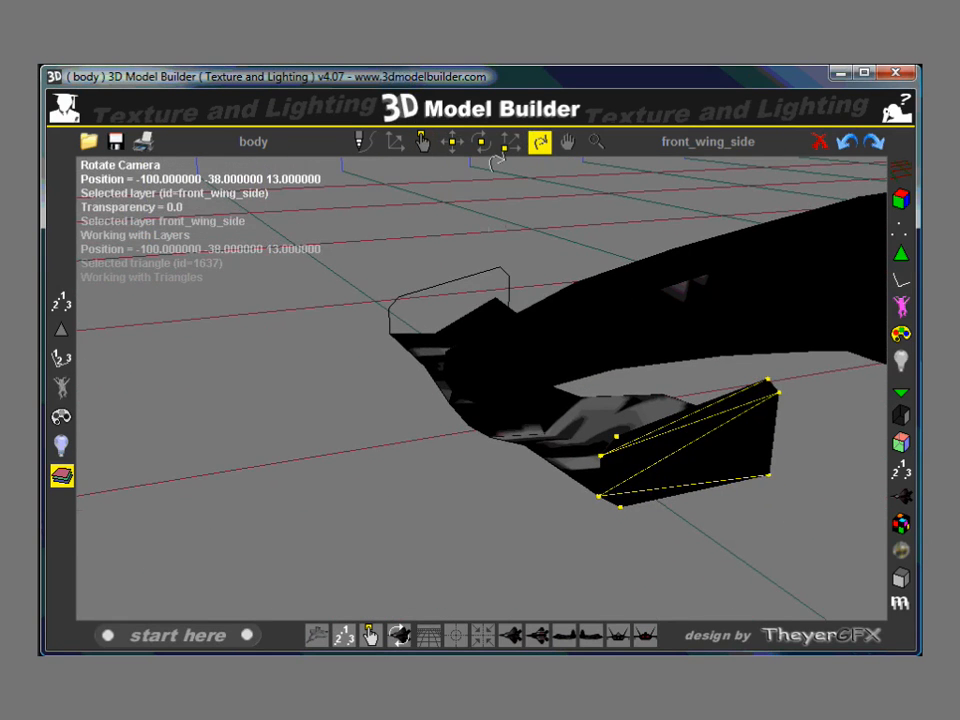
click(420, 144)
right_click(645, 542)
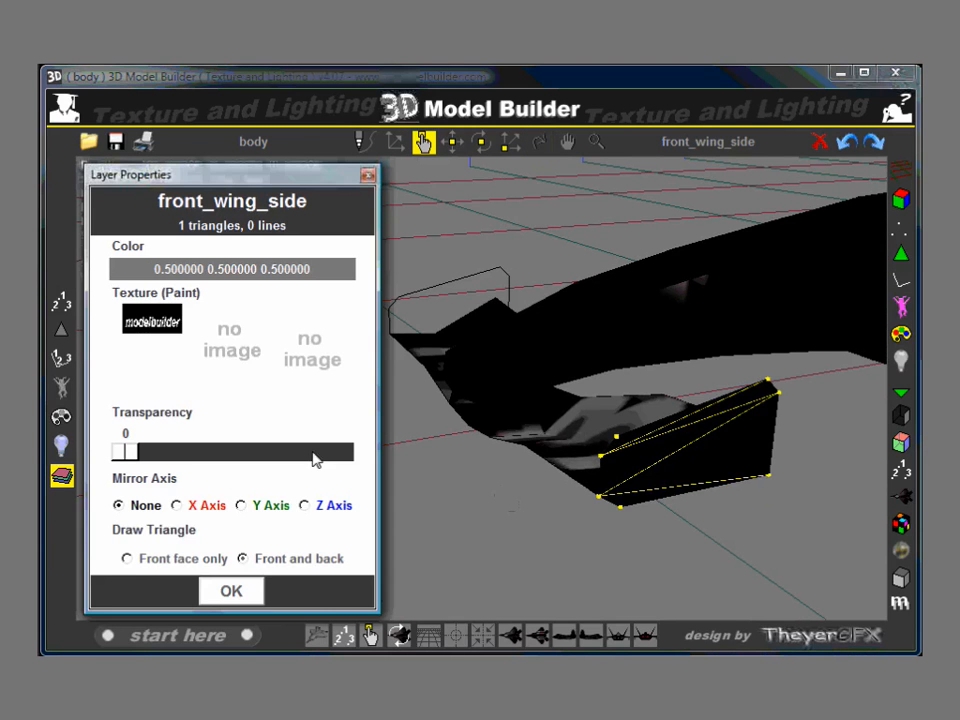
click(170, 328)
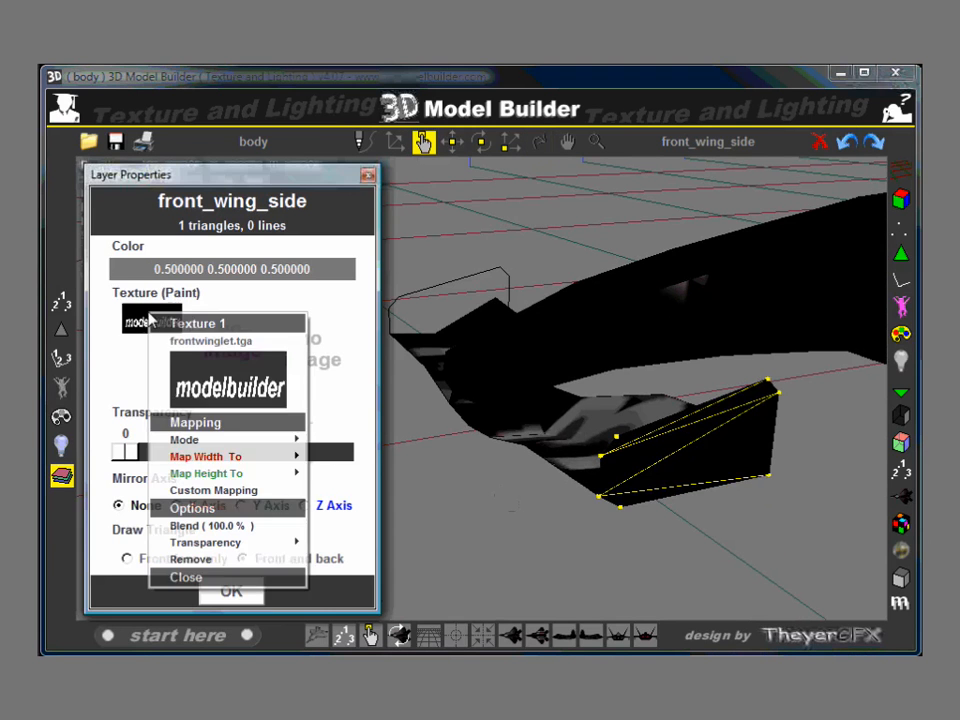
click(214, 474)
click(358, 526)
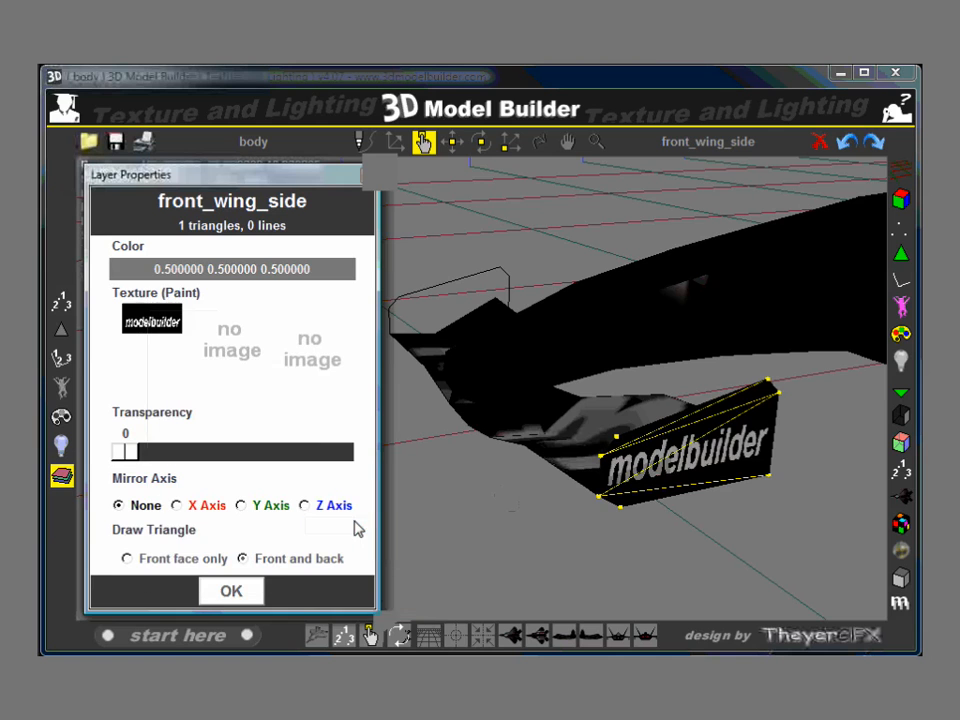
click(242, 508)
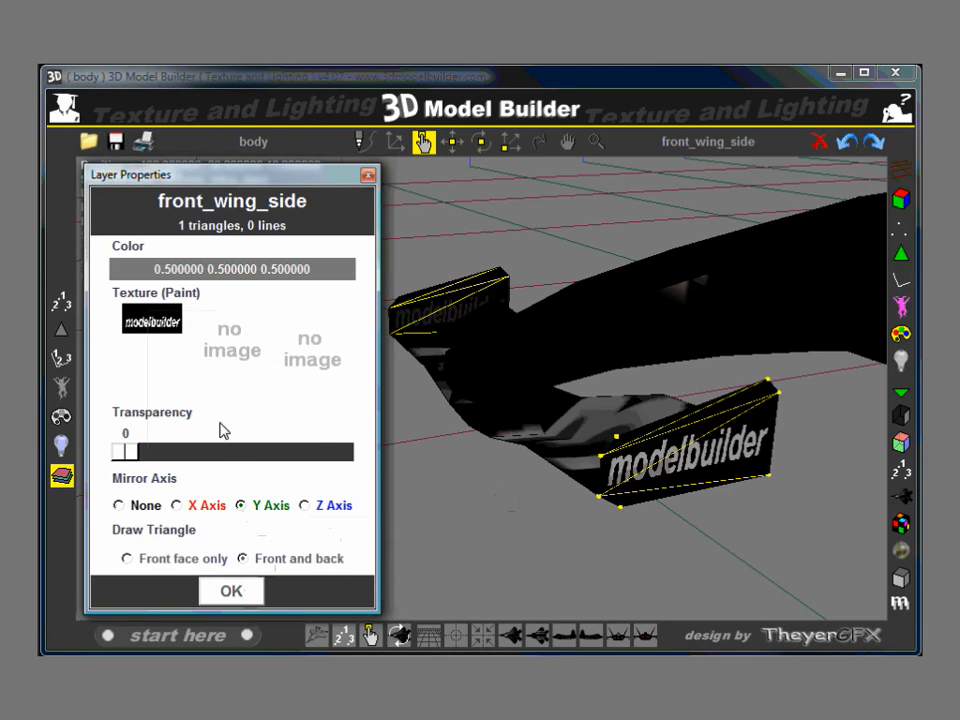
Assign the frontwingletr image as the mirror image of the front_wing_side layer's Texture 1, accept the properties and clear the selection.
click(160, 330)
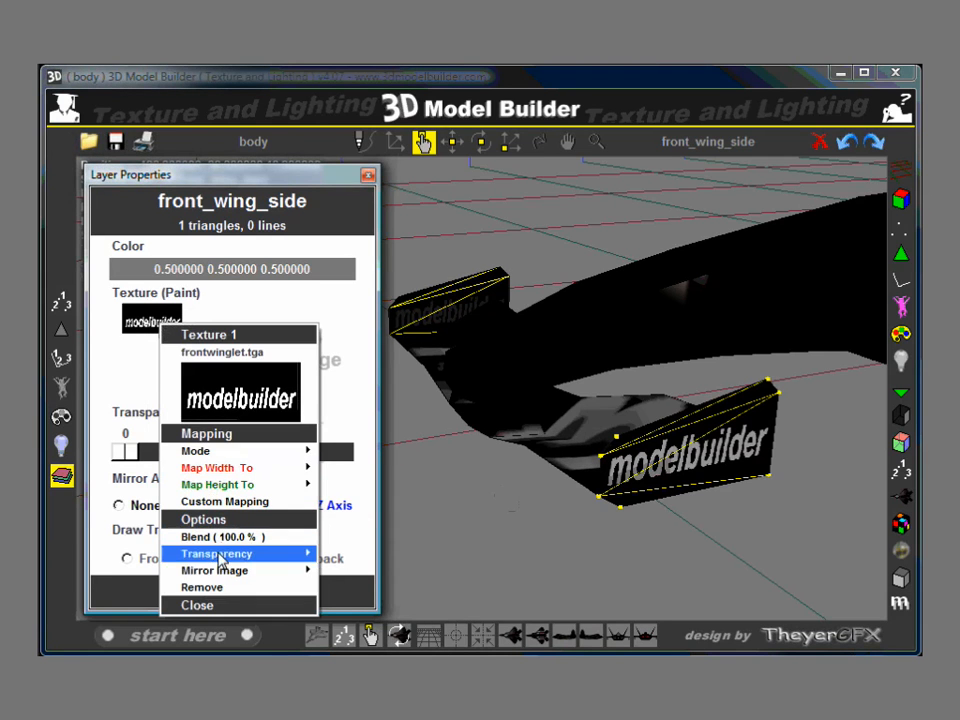
mouse_move(255, 572)
click(377, 594)
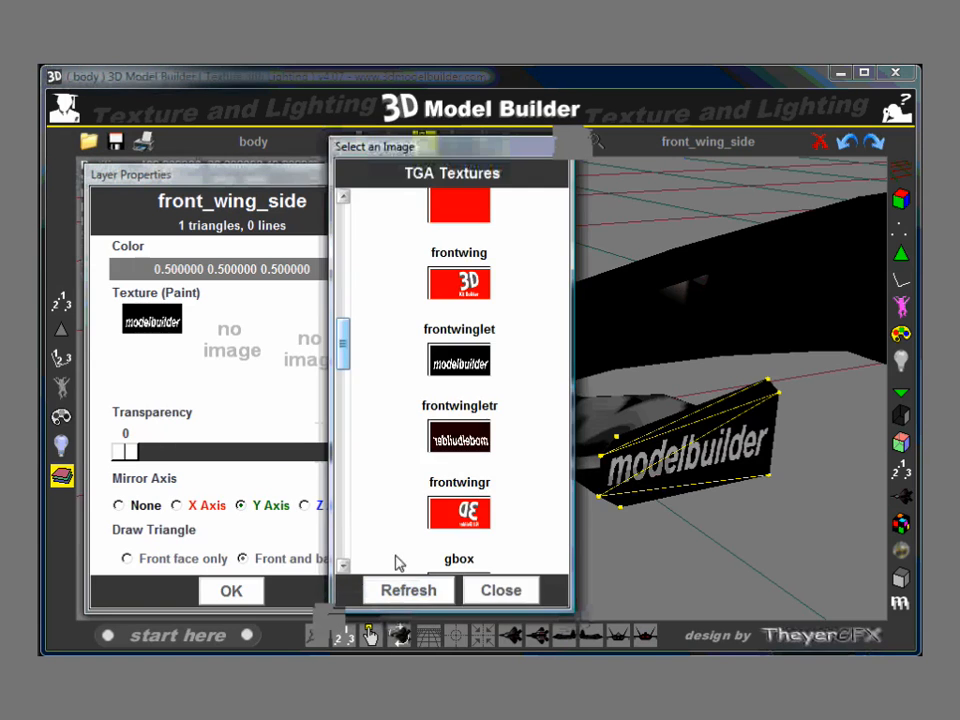
click(475, 440)
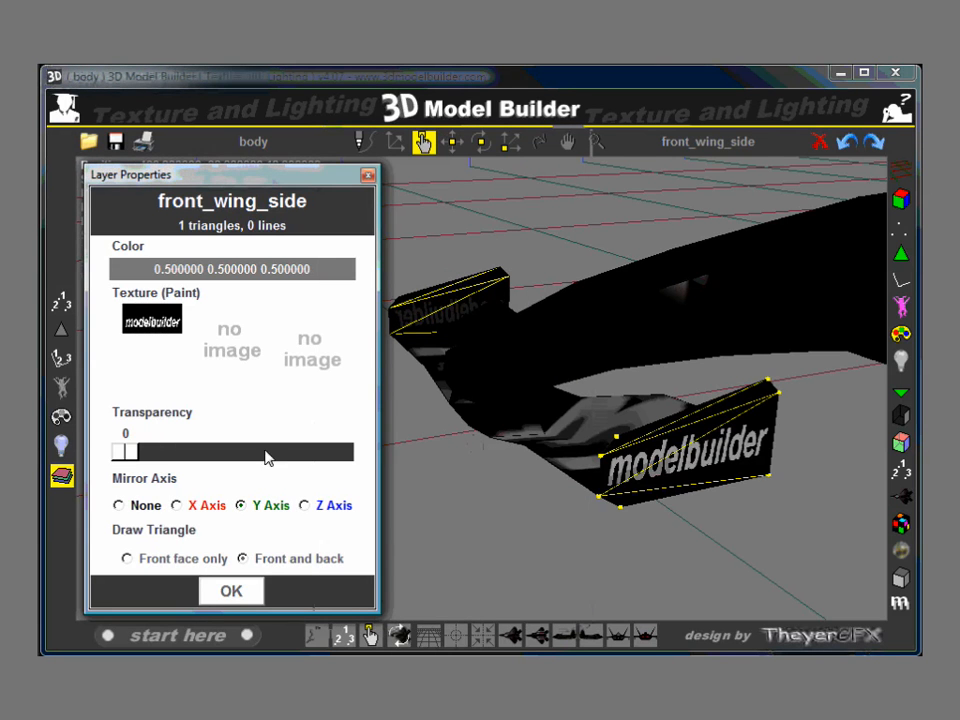
click(230, 594)
click(546, 142)
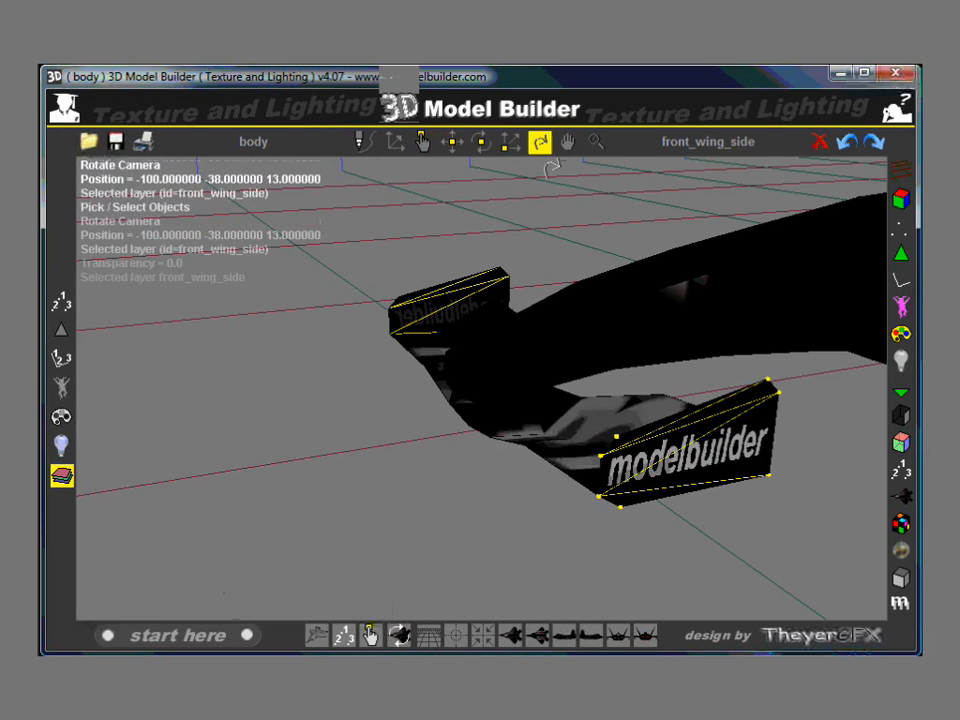
click(639, 283)
drag(776, 390, 493, 387)
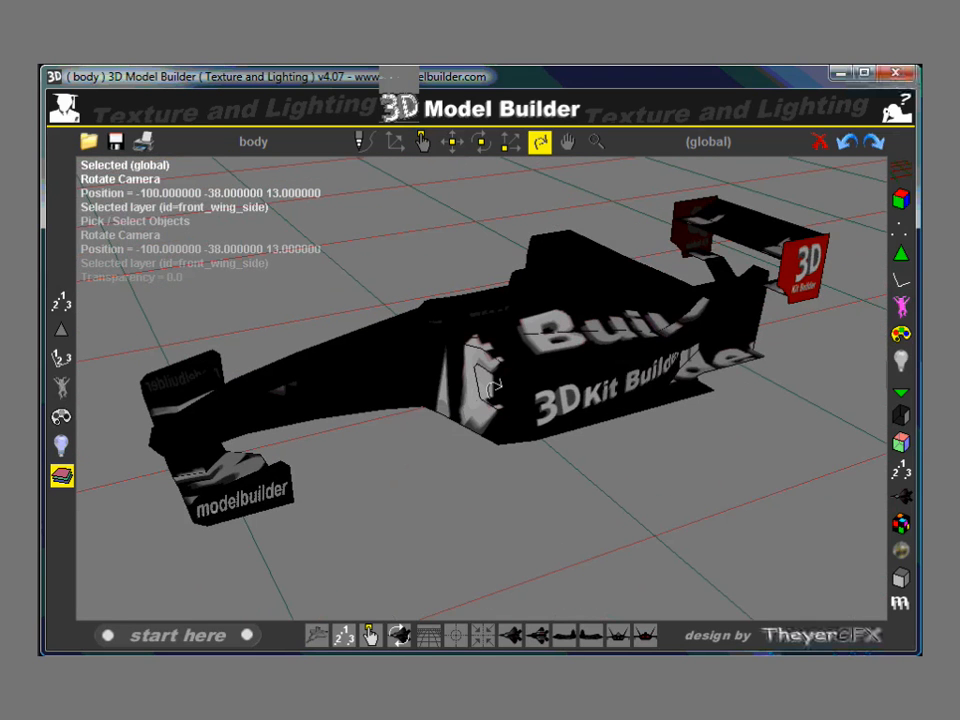